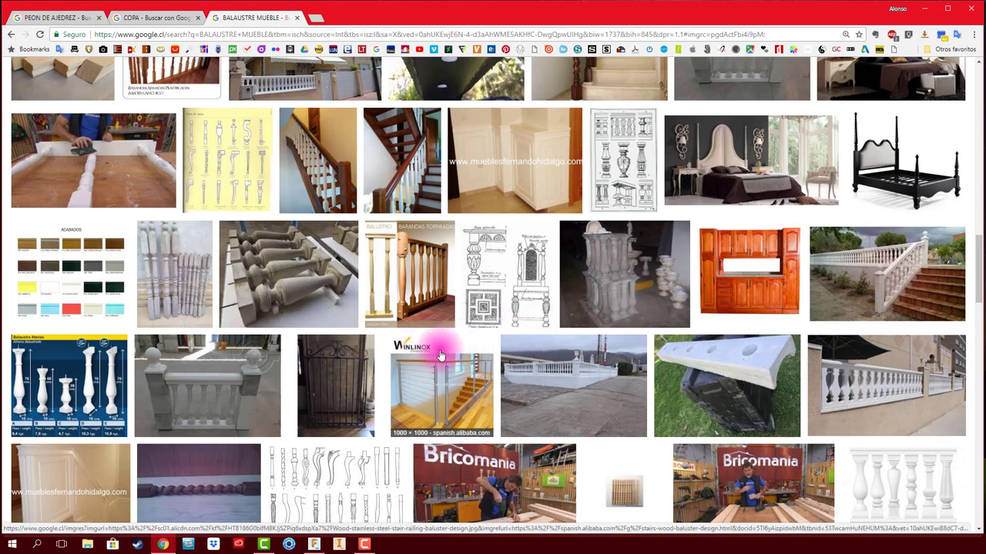
Preview the Balaustre Atenas and turned wooden railing images, then switch to the COPA results
left_click(73, 378)
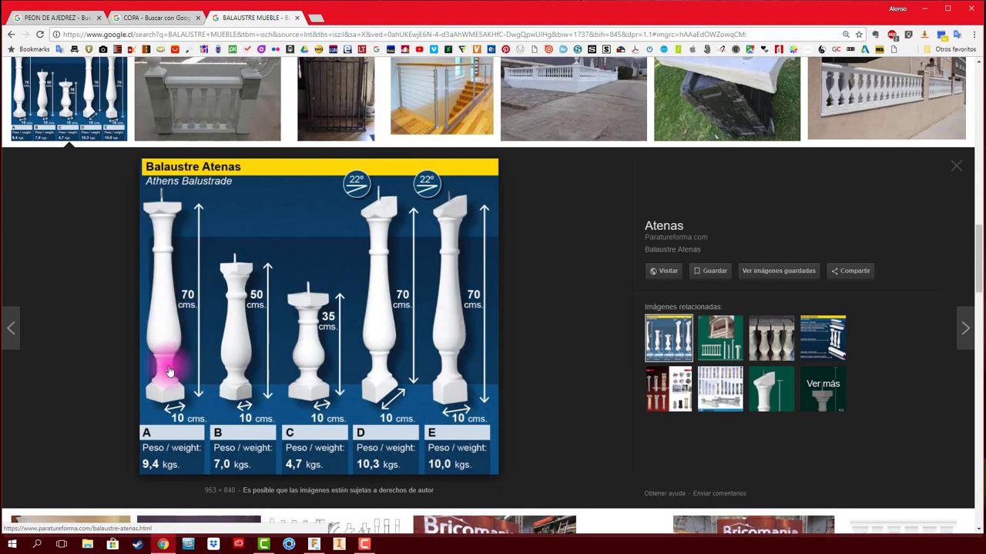
scroll(319, 327, "up", 2)
scroll(319, 330, "up", 1)
scroll(322, 331, "up", 2)
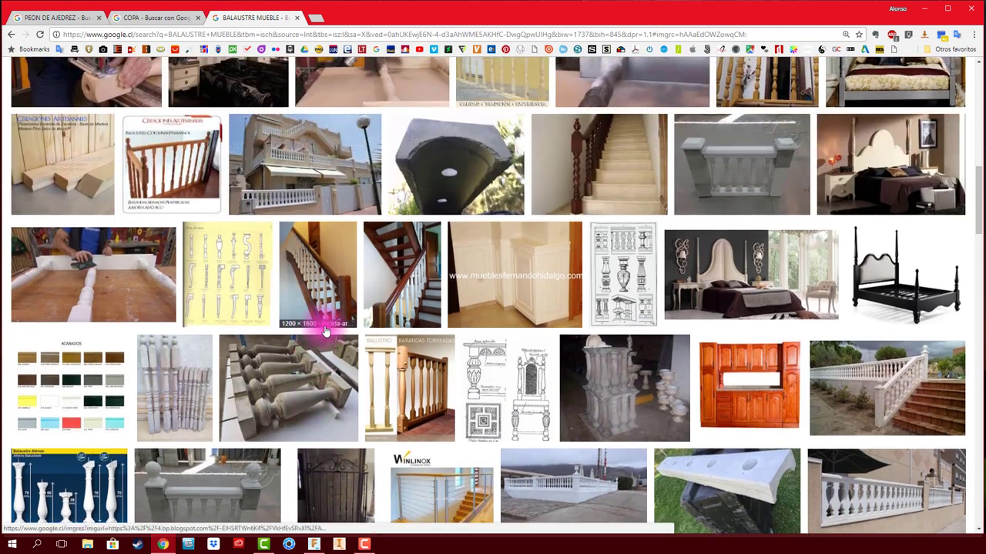
left_click(395, 374)
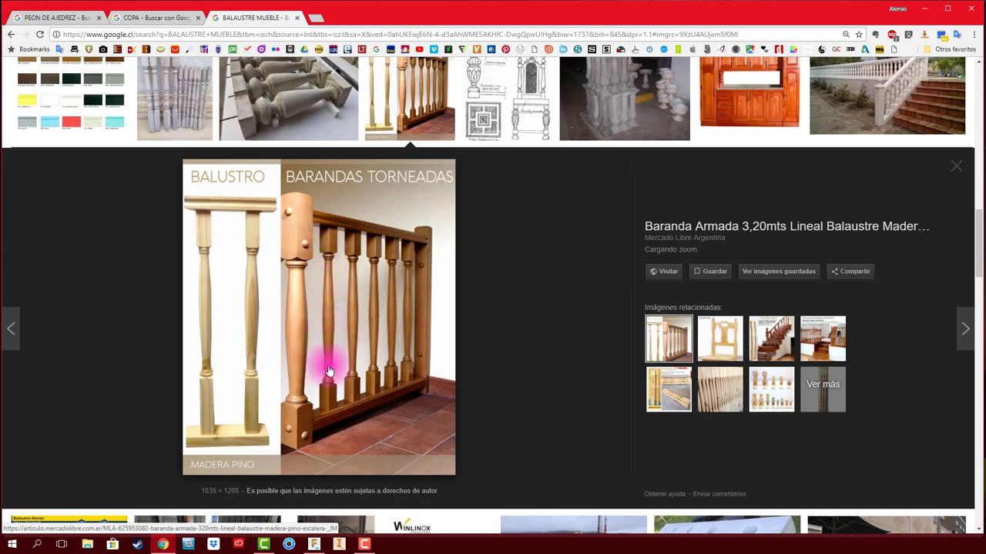
scroll(512, 274, "up", 3)
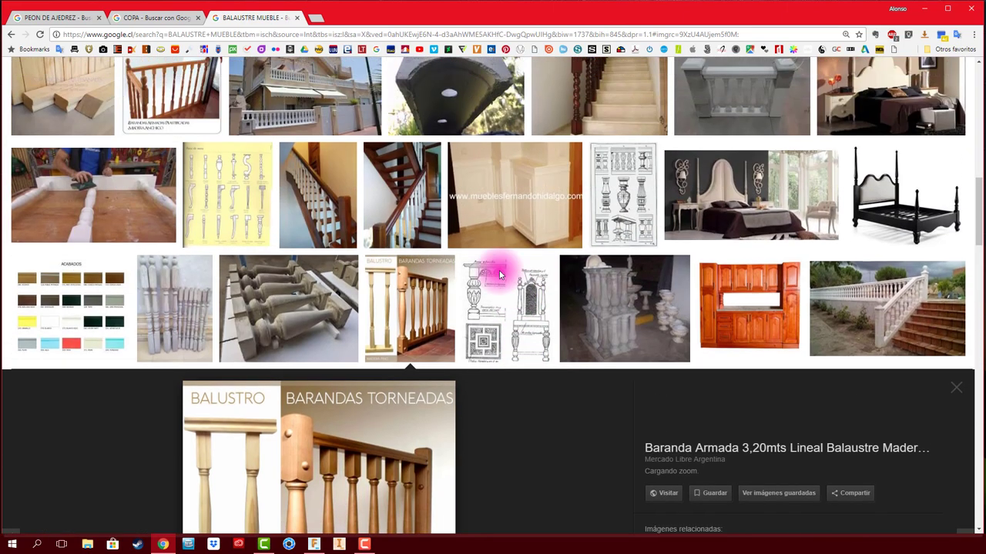
scroll(500, 275, "up", 1)
scroll(220, 220, "up", 2)
left_click(158, 16)
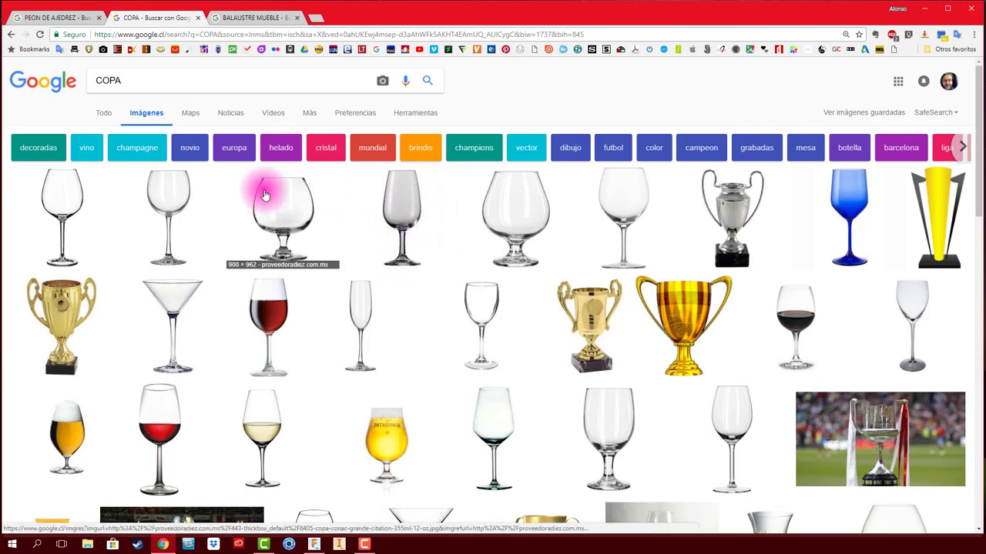
Browse the PEON DE AJEDREZ chess pawn images, then bring up the empty Fusion 360 design
left_click(61, 18)
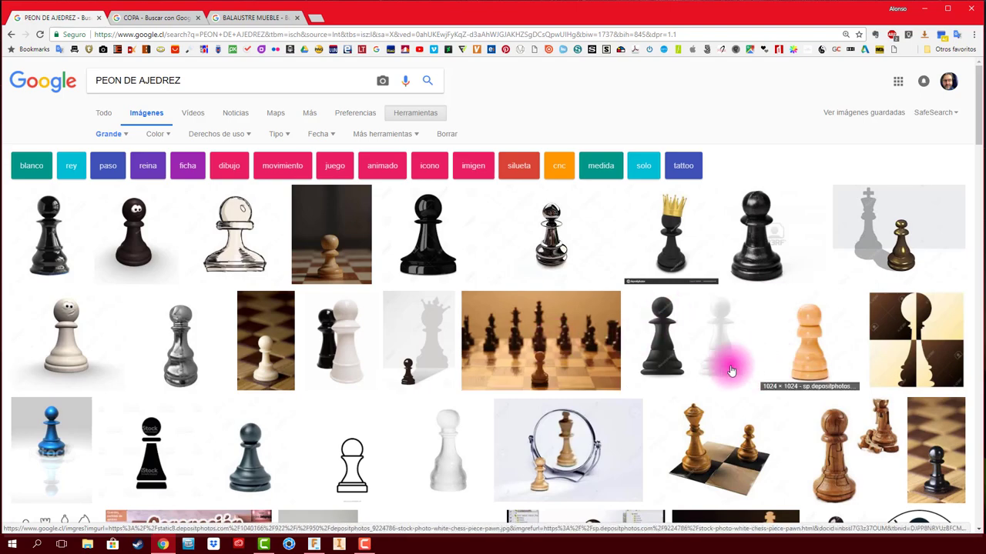
scroll(331, 358, "down", 2)
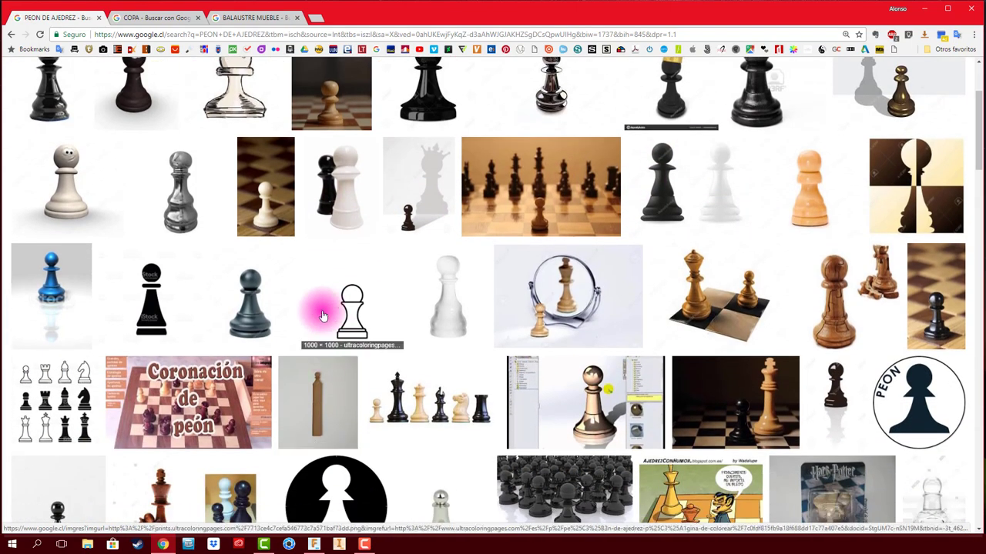
scroll(322, 309, "down", 2)
scroll(323, 316, "down", 1)
scroll(323, 315, "up", 1)
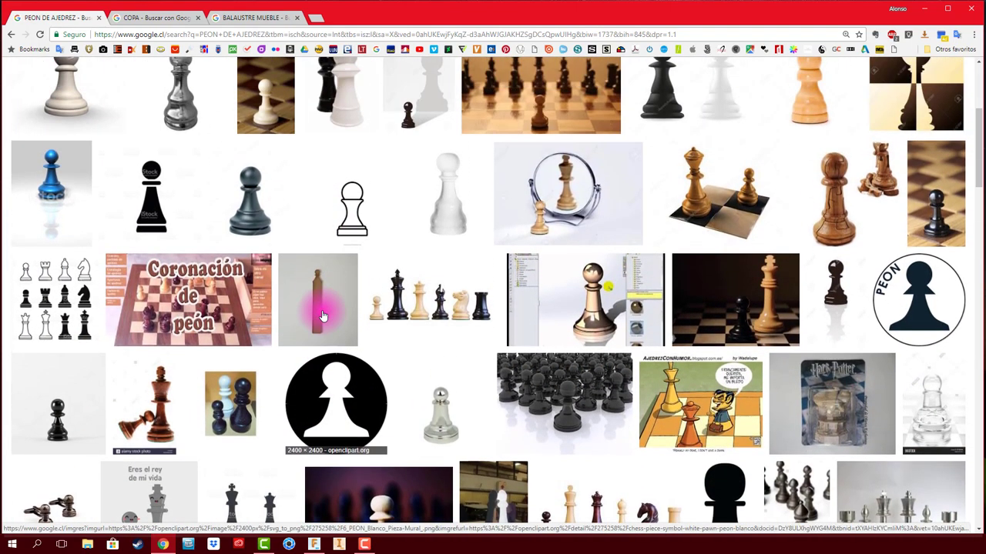
scroll(323, 315, "down", 2)
scroll(324, 316, "up", 1)
scroll(321, 316, "up", 1)
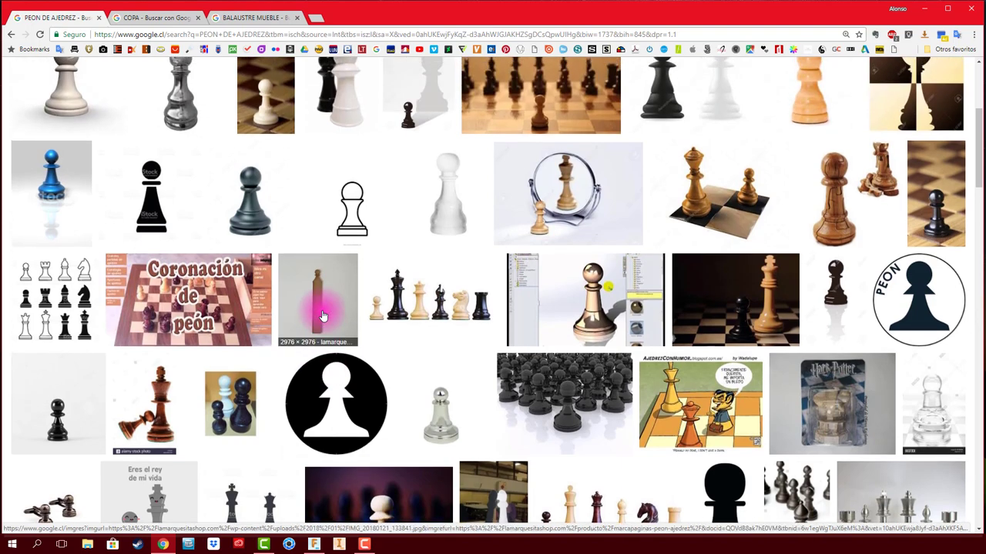
scroll(320, 316, "up", 2)
scroll(338, 327, "up", 1)
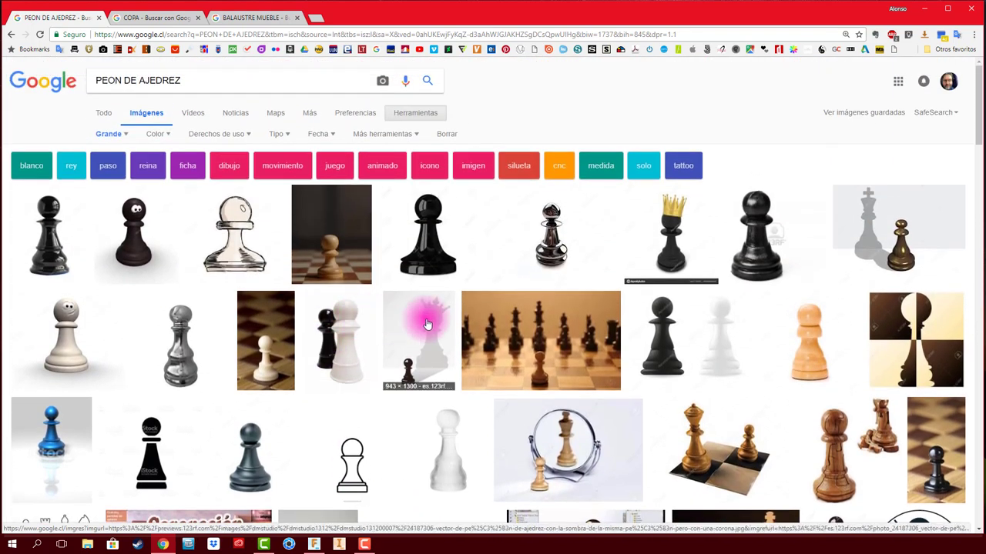
left_click(314, 544)
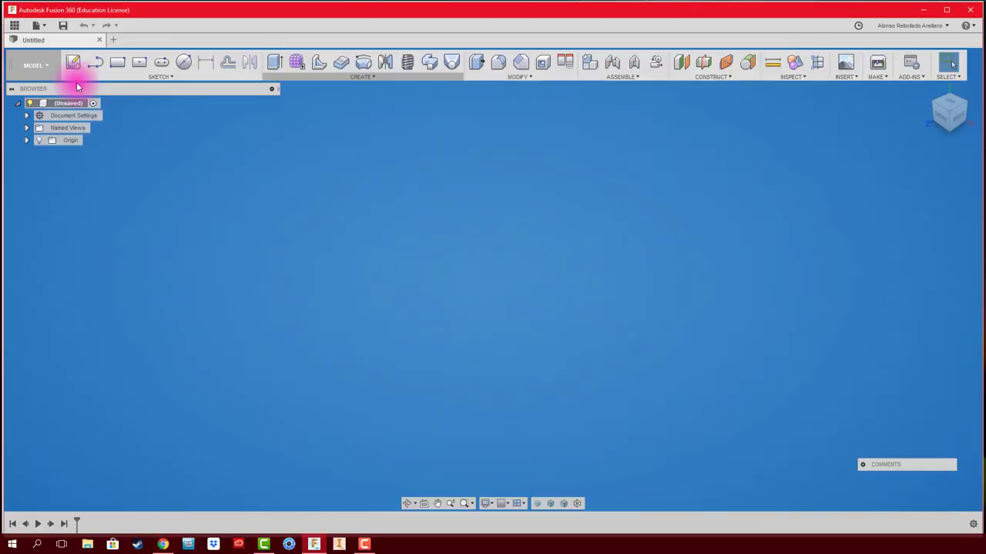
Start a sketch on the ground plane and draw a 45 mm vertical line up from the origin
left_click(73, 61)
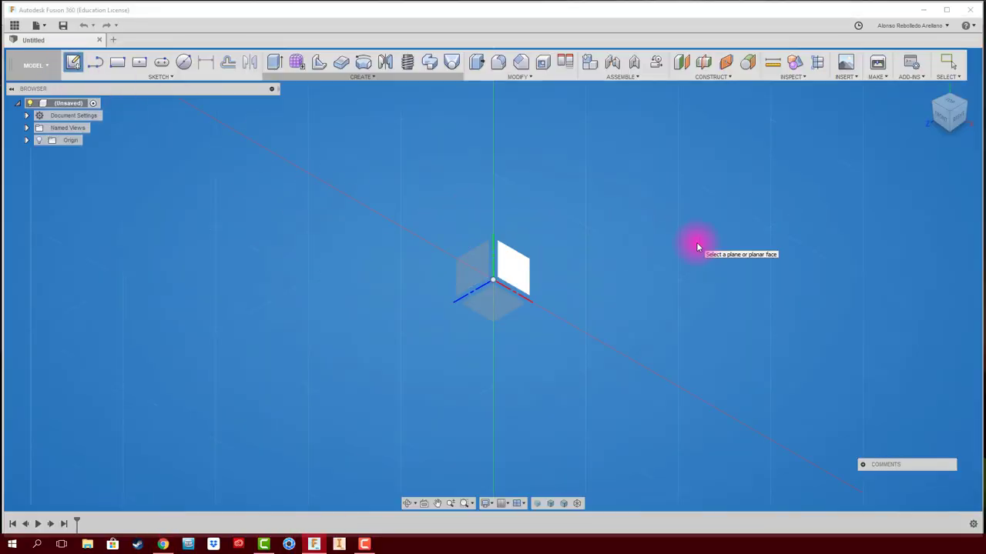
left_click(496, 300)
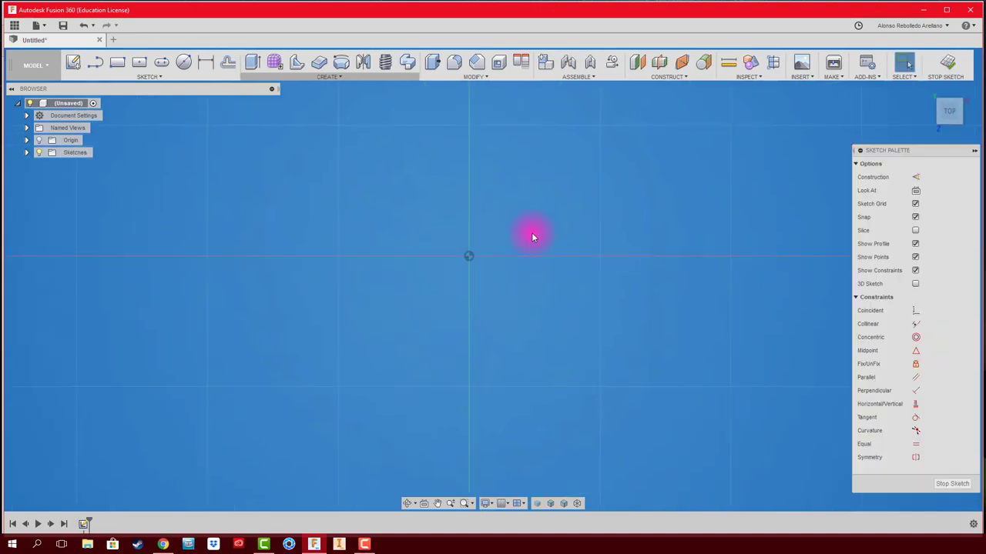
left_click(184, 62)
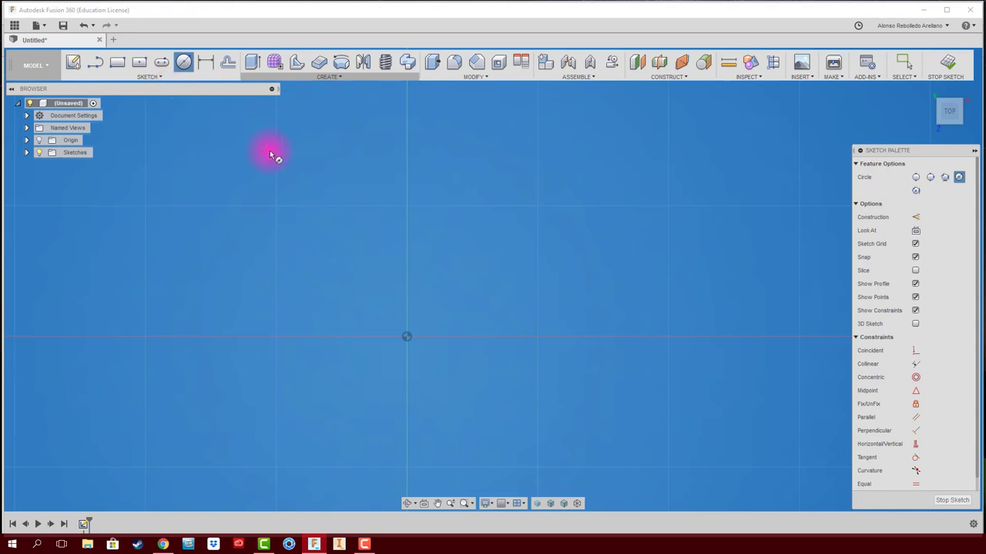
key("l")
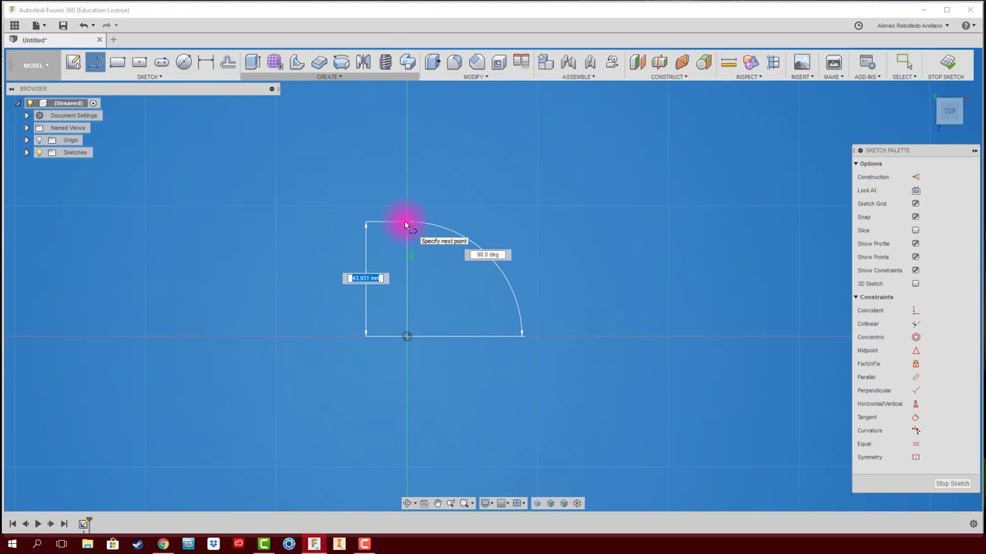
type("45")
key("Return")
key("Escape")
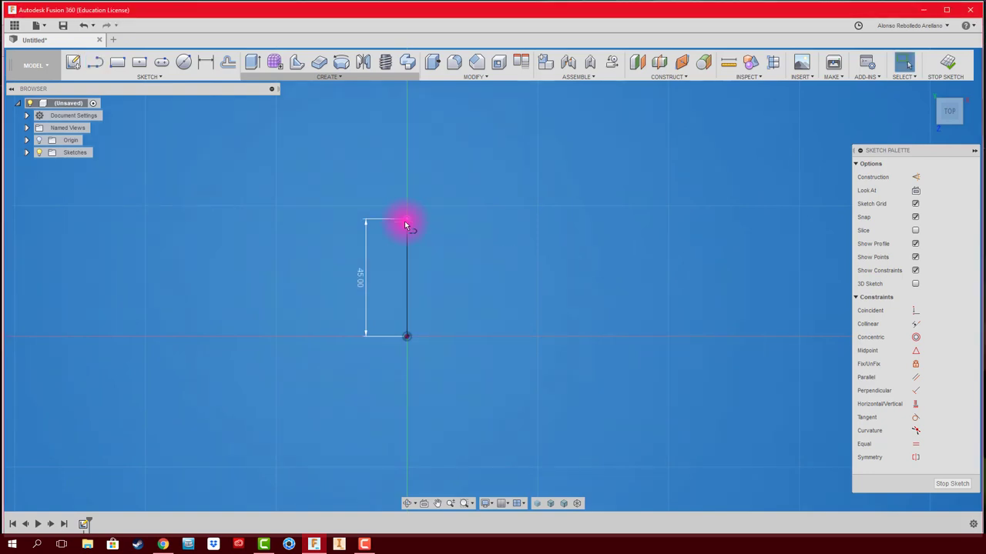
Add a 17 mm diameter circle centred on the line's top end
scroll(455, 254, "up", 1)
left_click(182, 63)
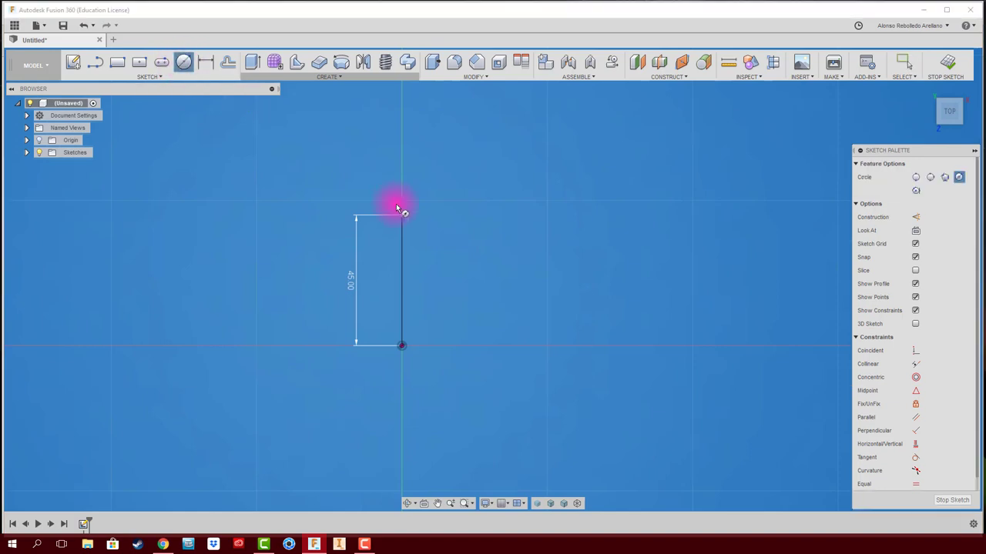
left_click(400, 216)
type("17")
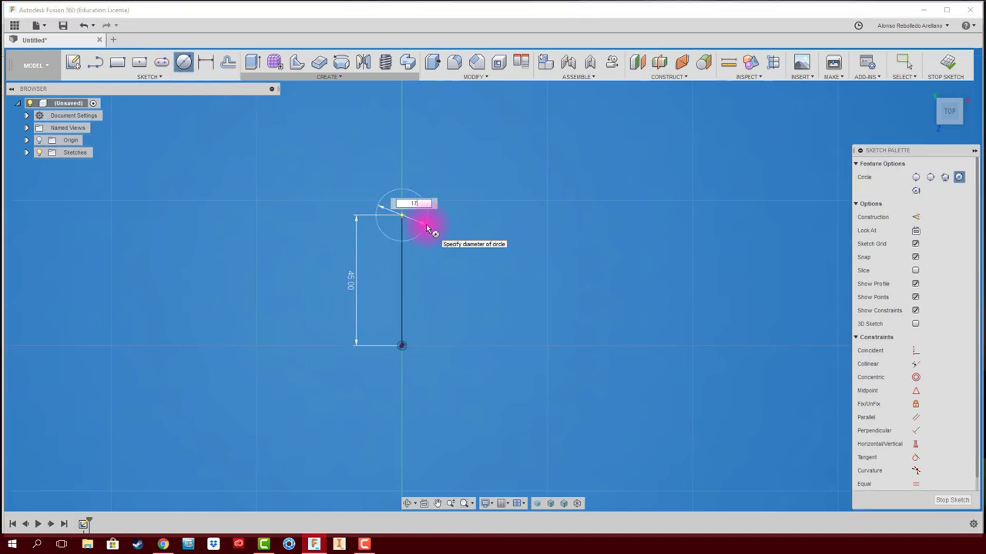
key("Return")
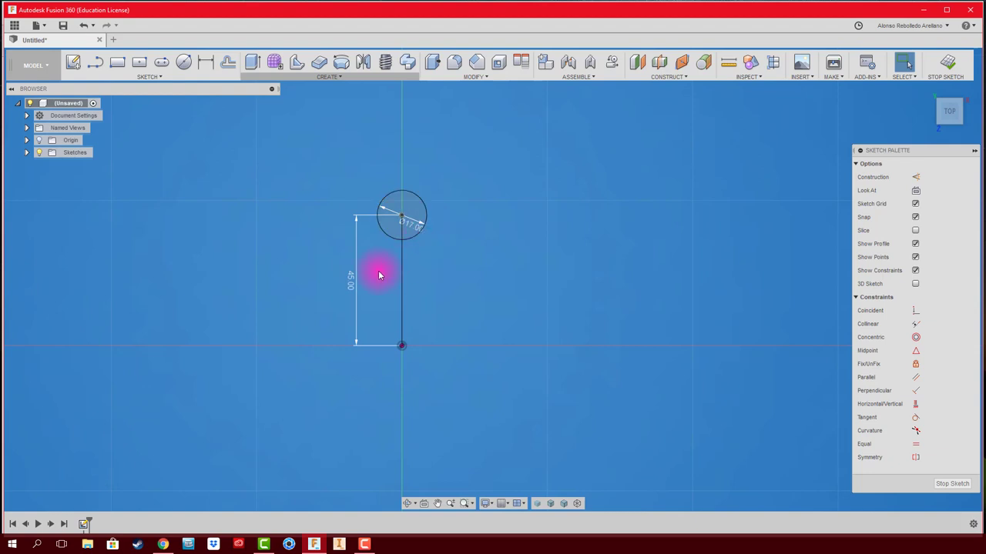
Edit the line's length dimension to 40 mm, then back to 45 mm
double_click(350, 280)
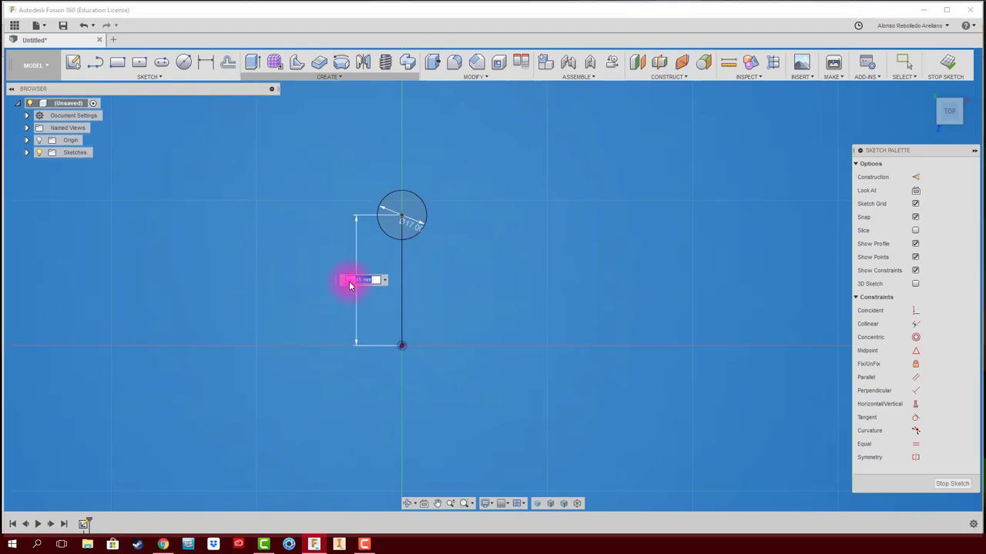
type("40")
key("Return")
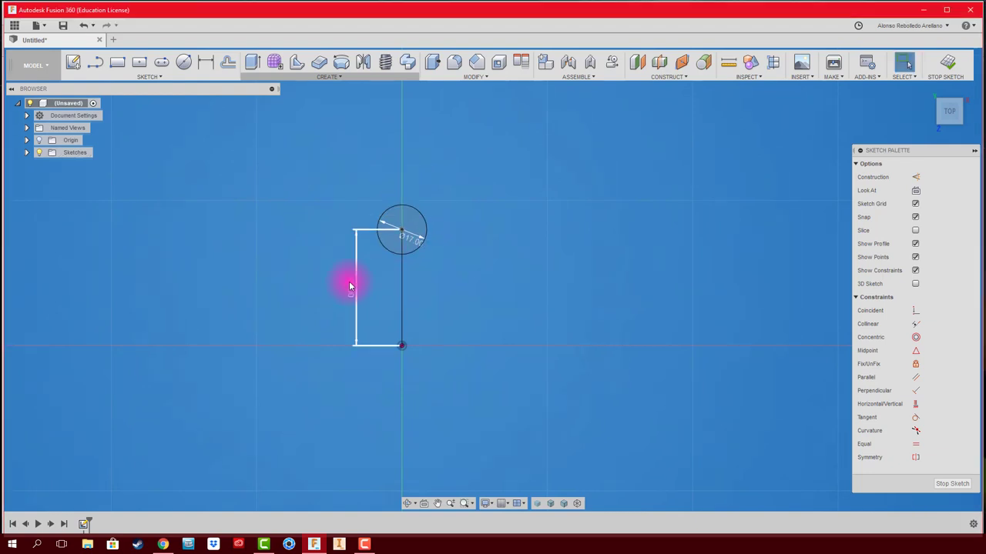
scroll(420, 274, "up", 2)
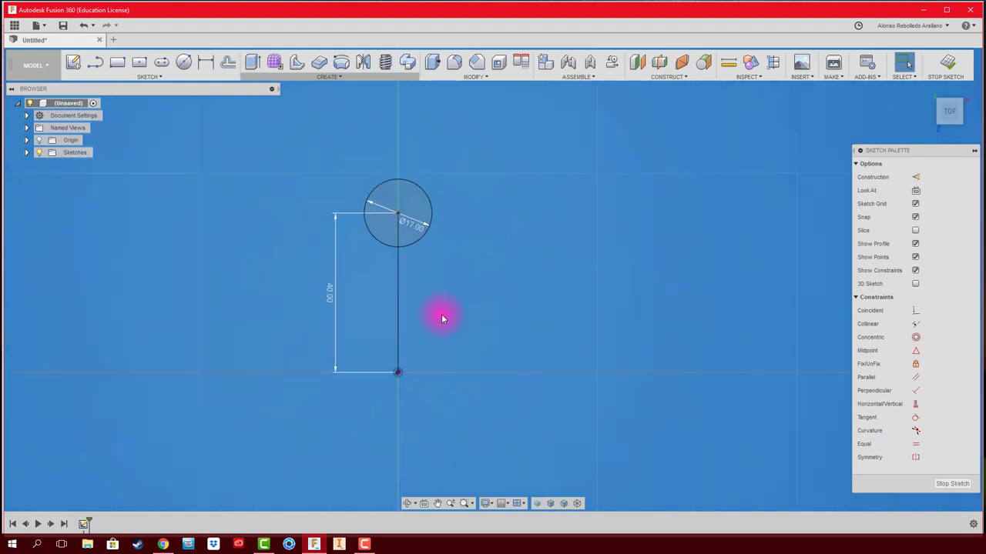
double_click(326, 293)
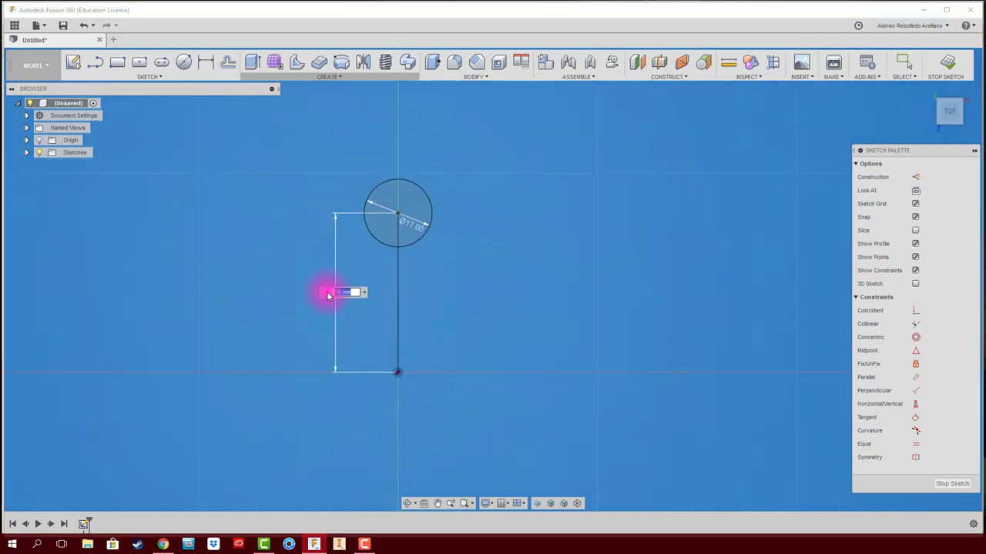
type("5")
key("Return")
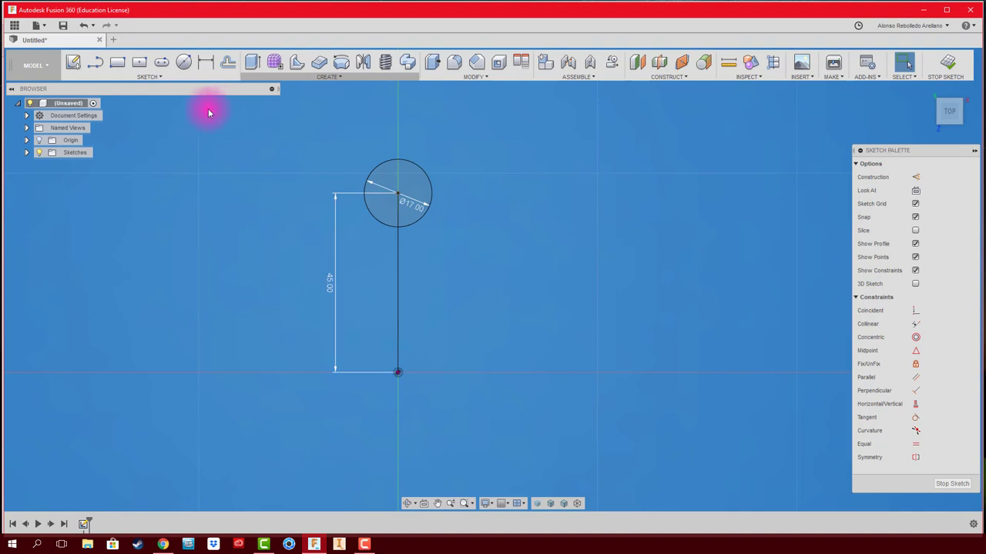
Draw the short collar line segments just below the head circle
left_click(95, 62)
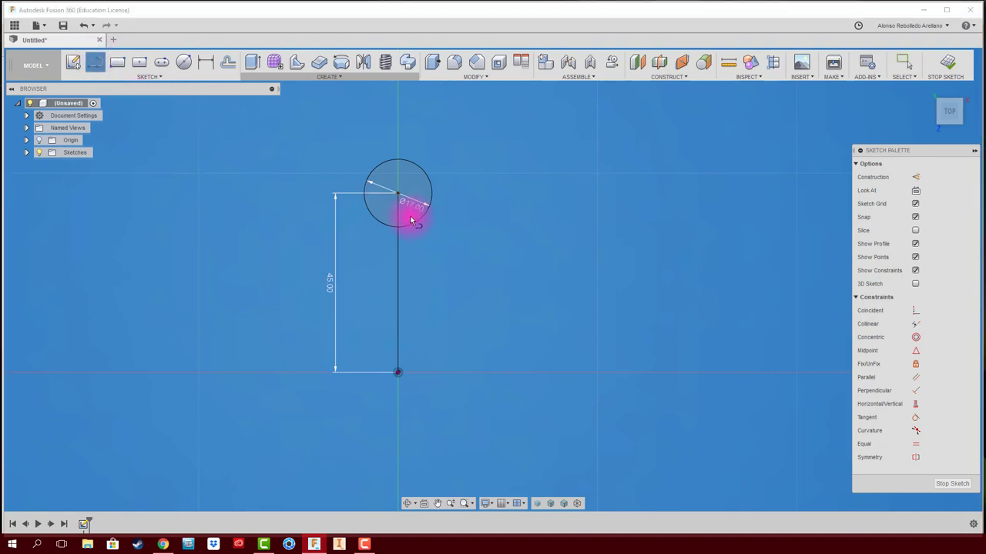
left_click(410, 217)
left_click(411, 247)
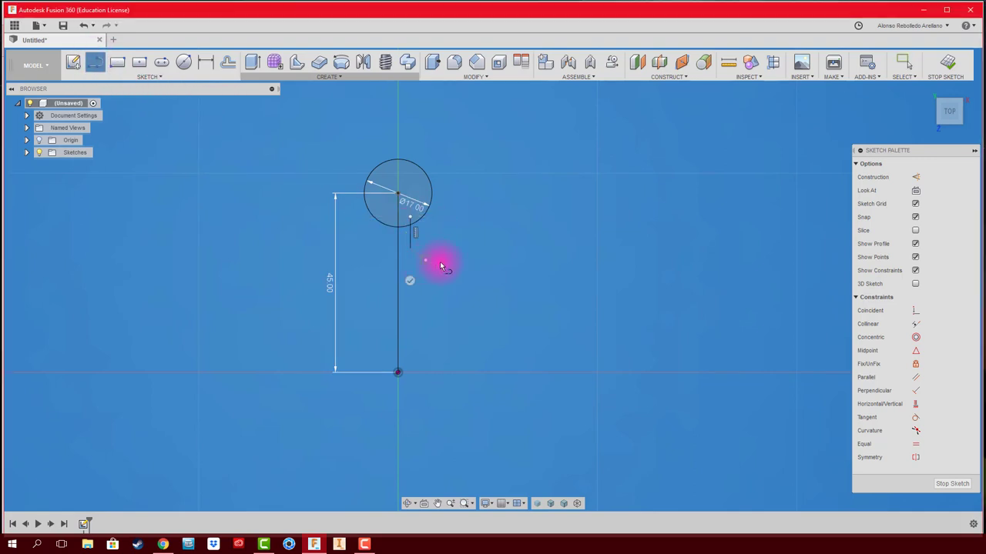
scroll(442, 265, "up", 3)
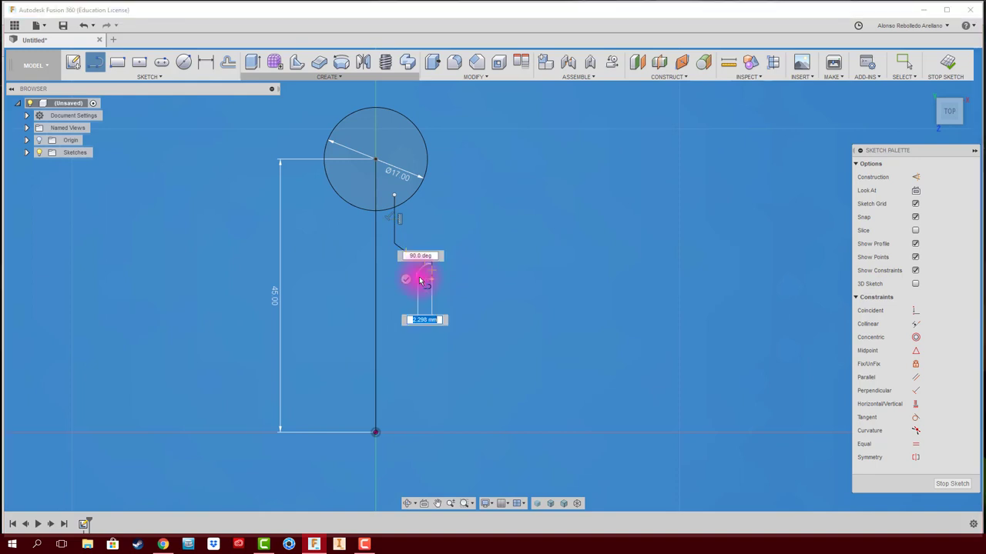
left_click(417, 256)
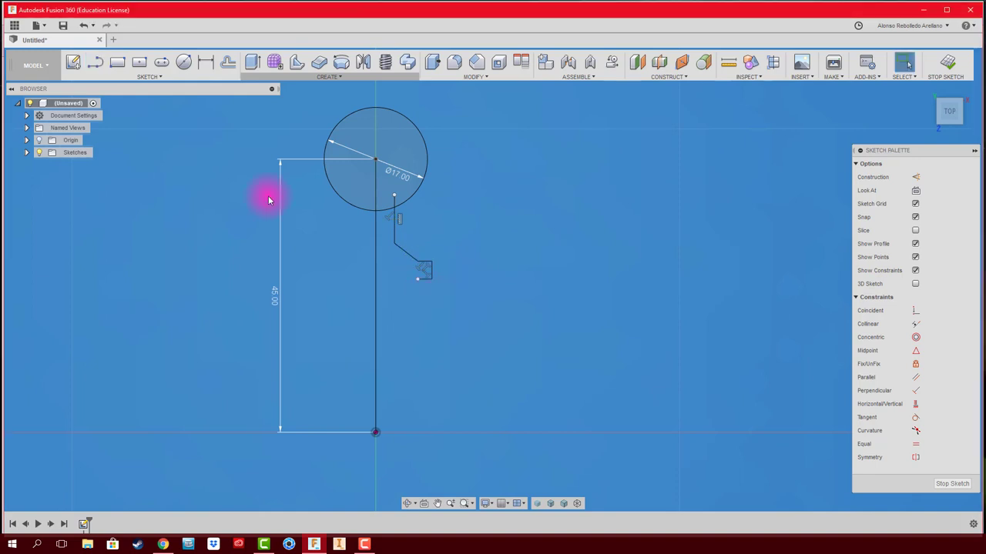
Draw two arcs: a concave curve below the collar and a sweeping curve toward the base
left_click(145, 77)
mouse_move(78, 136)
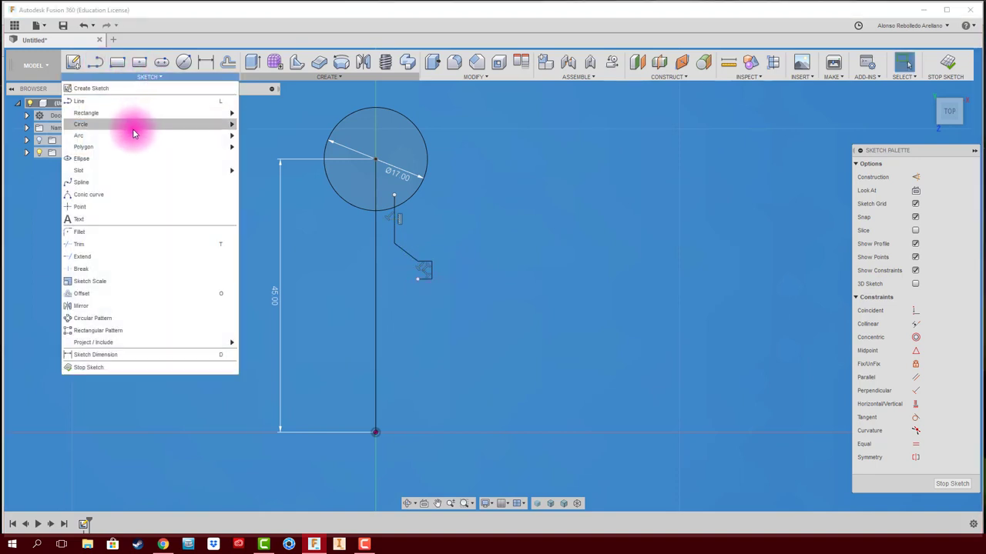
left_click(254, 147)
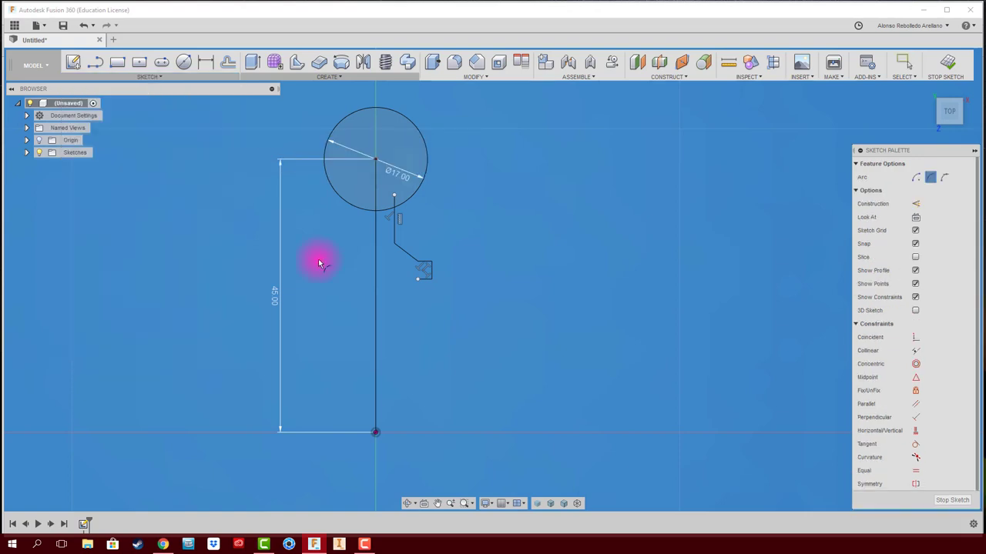
left_click(418, 278)
left_click(417, 333)
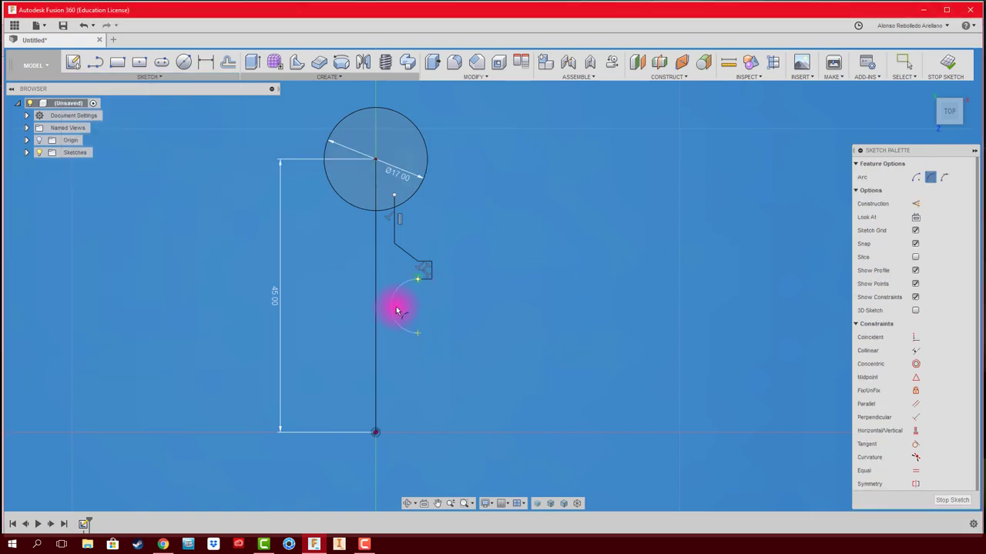
scroll(431, 349, "up", 2)
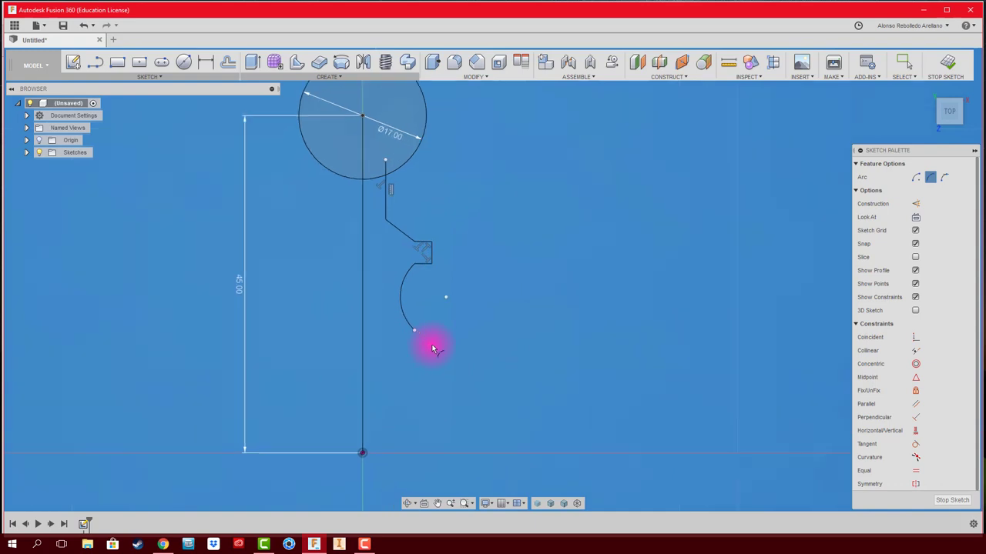
left_click(413, 329)
left_click(546, 384)
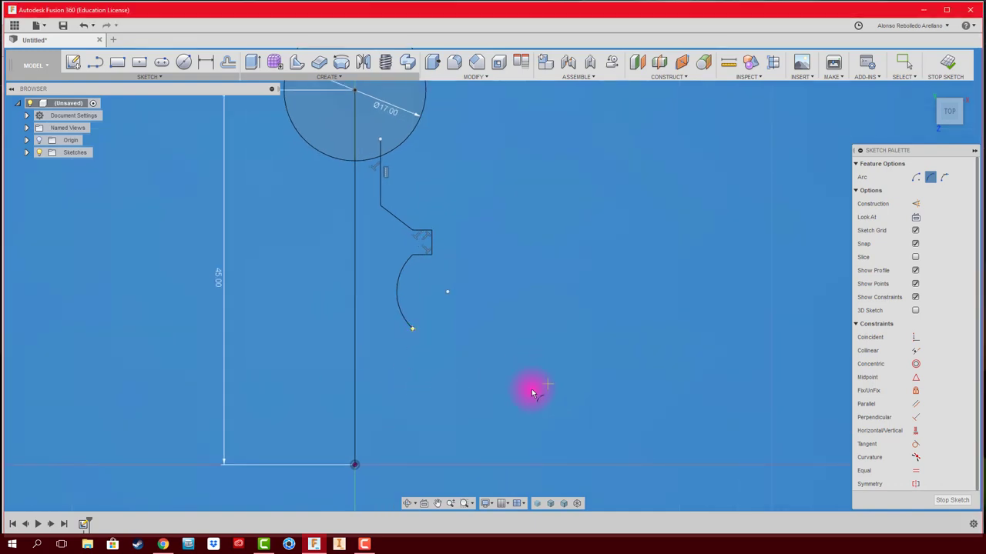
left_click(446, 354)
scroll(550, 337, "down", 2)
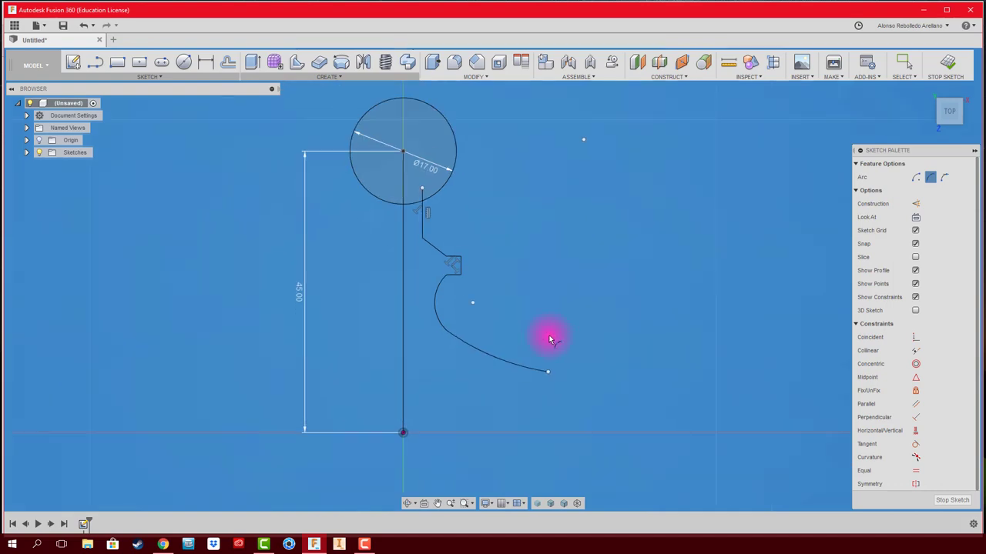
scroll(539, 373, "down", 1)
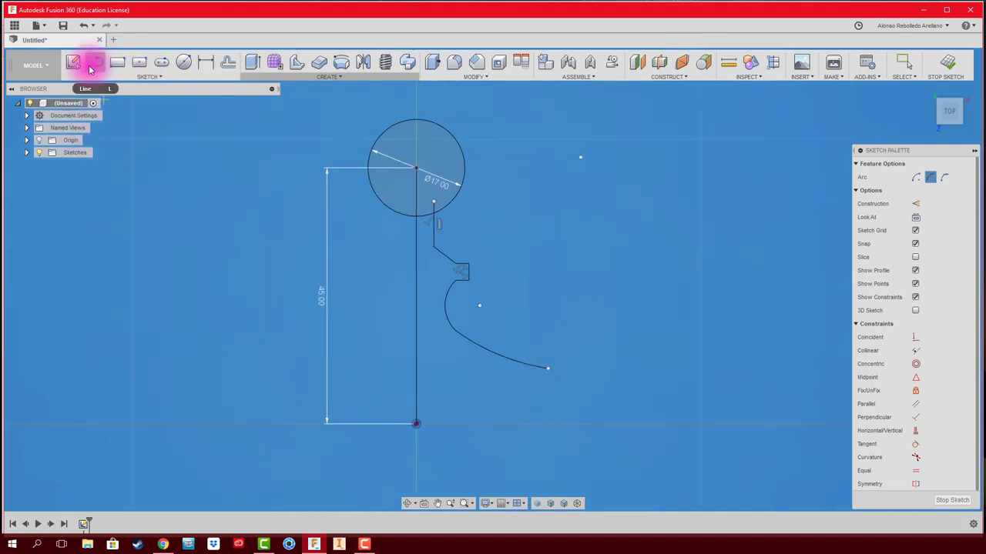
Draw the stepped base lines and close the profile back at the origin
left_click(95, 61)
left_click(549, 370)
left_click(548, 388)
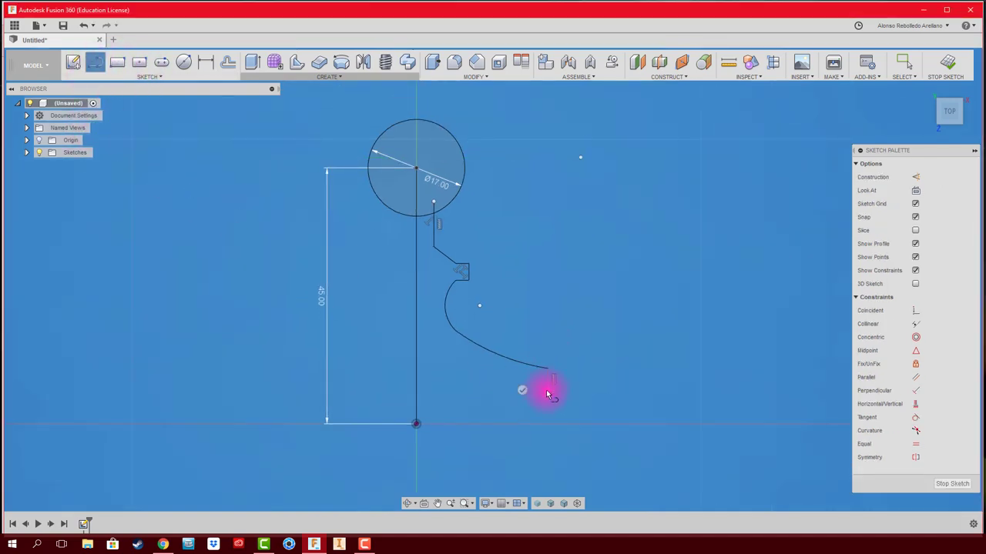
scroll(537, 398, "up", 2)
left_click(536, 404)
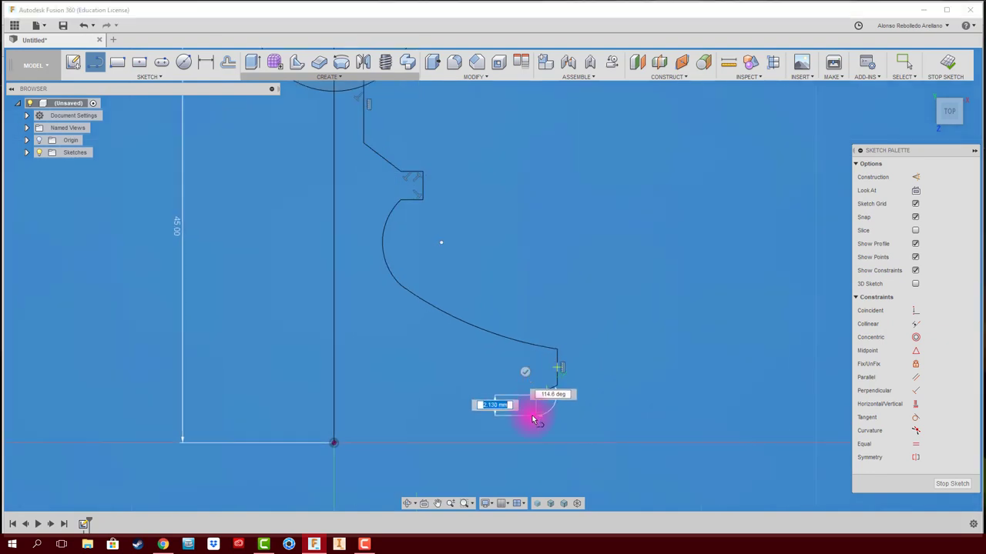
left_click_drag(576, 424, 585, 449)
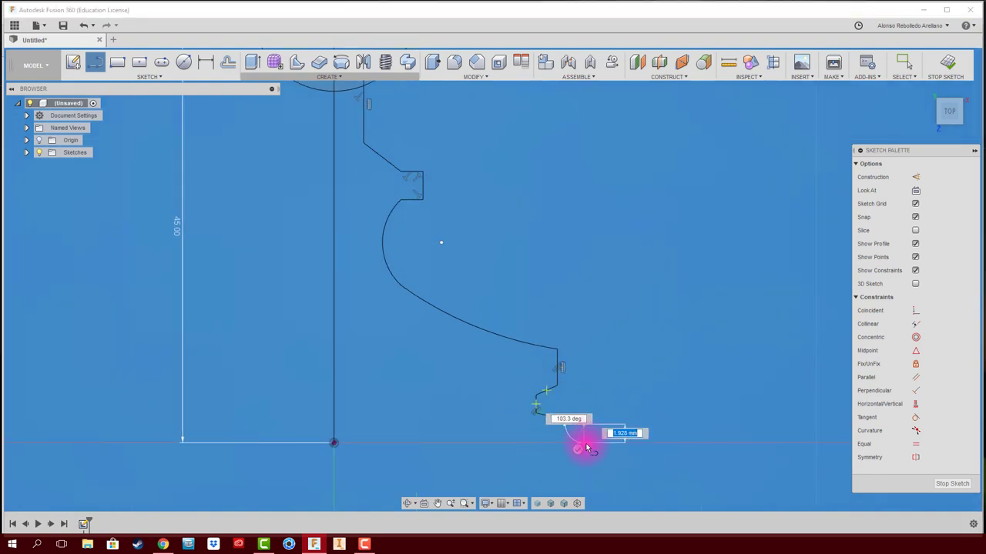
left_click(583, 422)
left_click(583, 439)
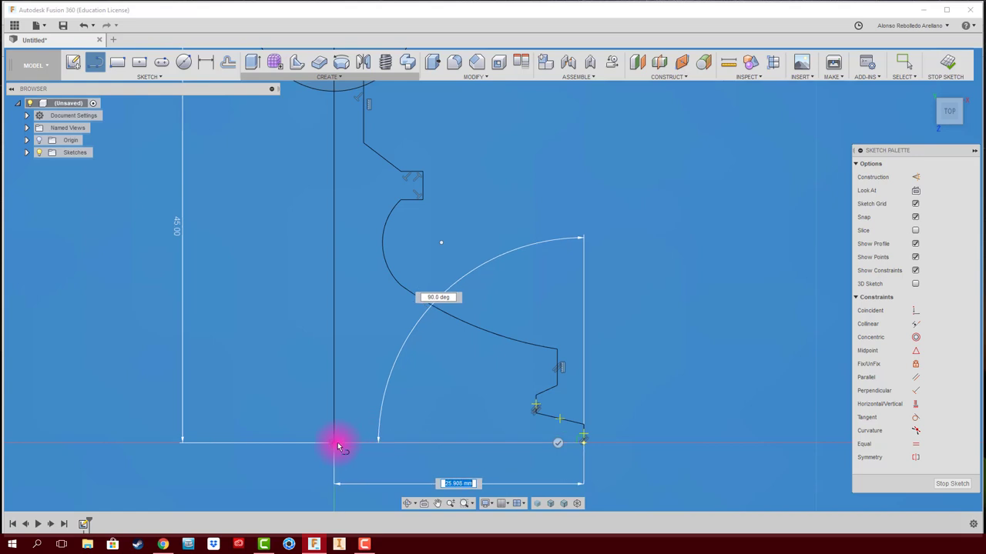
left_click(333, 443)
scroll(658, 340, "down", 3)
scroll(658, 341, "down", 1)
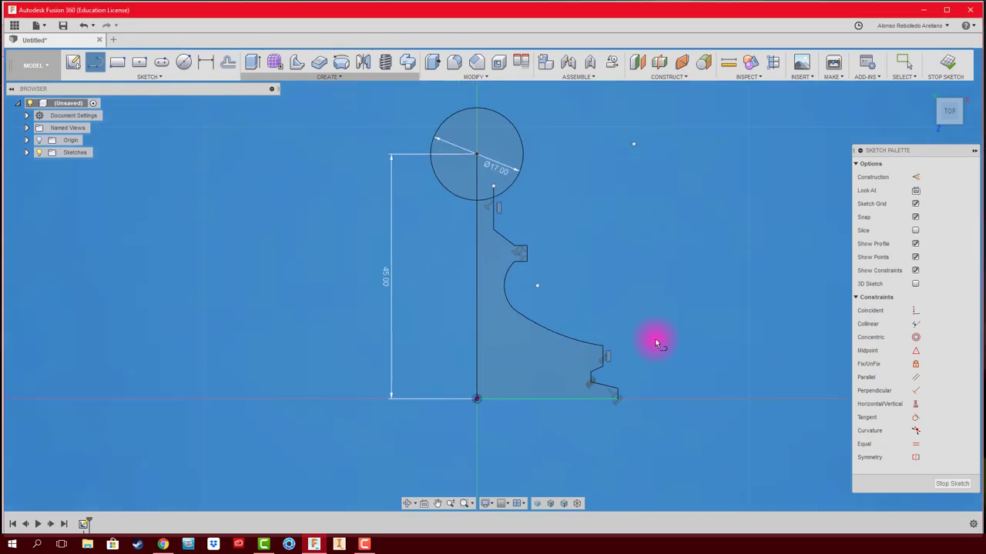
key("Escape")
middle_click_drag(594, 234, 579, 246)
scroll(554, 204, "up", 1)
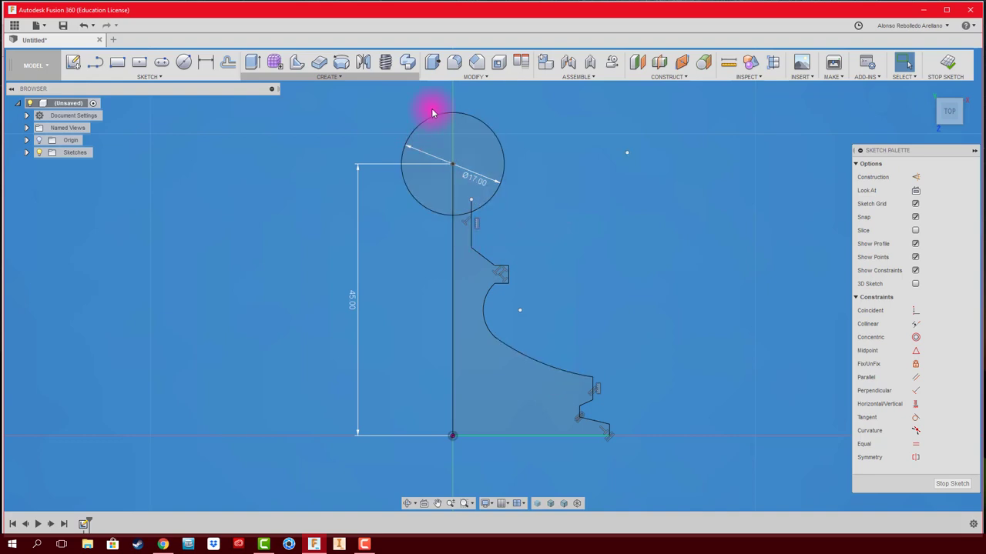
middle_click_drag(570, 185, 566, 257)
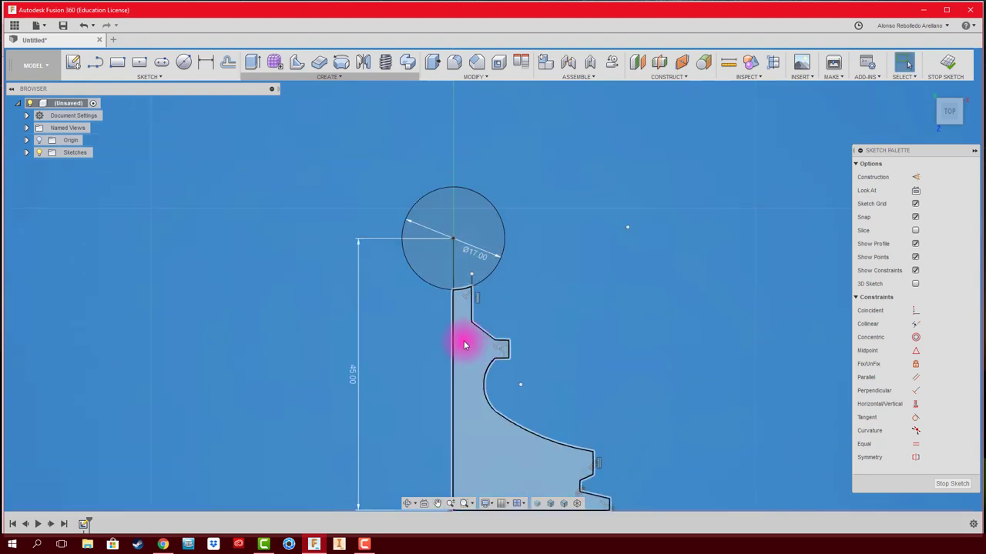
Draw a vertical axis line from the head circle's centre up above the circle
key("l")
left_click(454, 239)
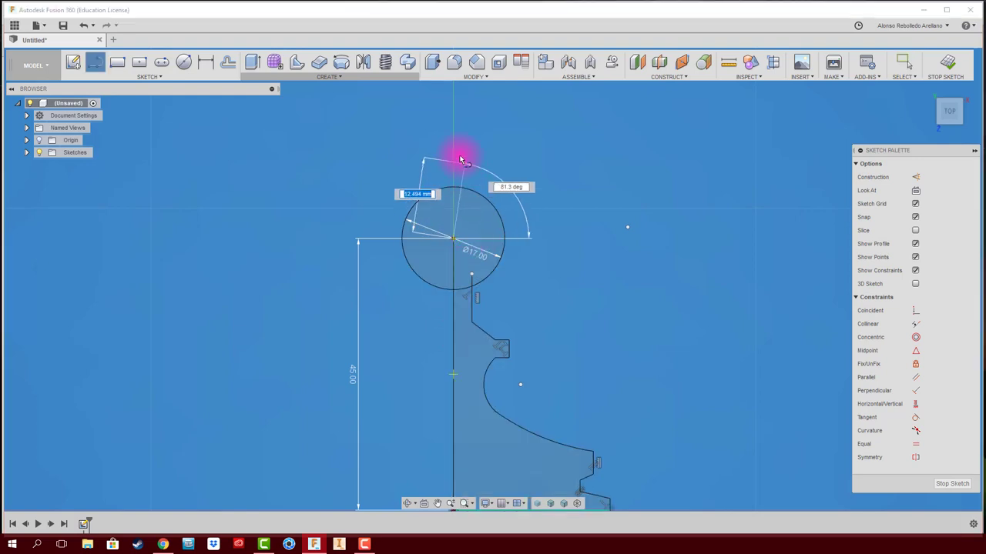
left_click(453, 147)
key("Escape")
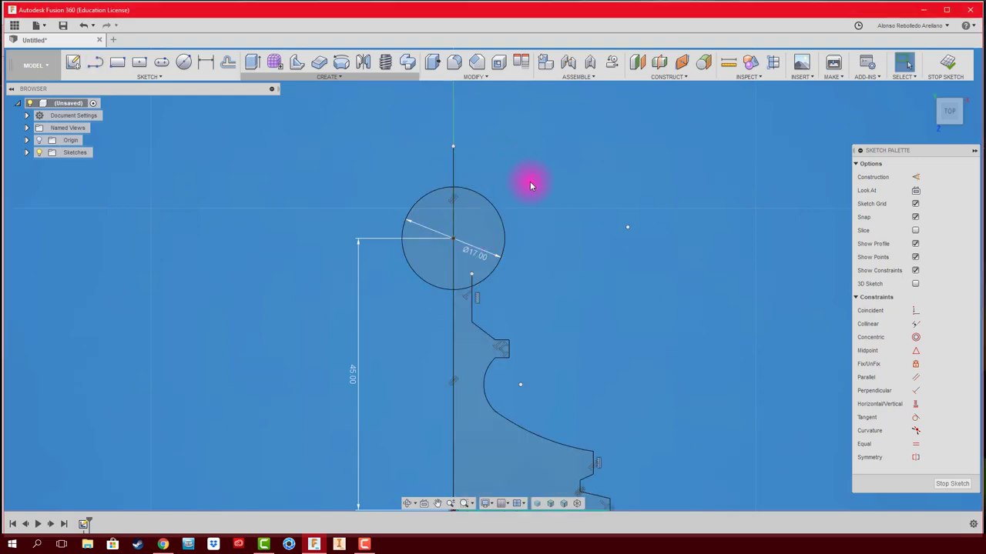
Trim away the left half of the head circle, leaving a semicircle on the axis
key("t")
left_click(439, 190)
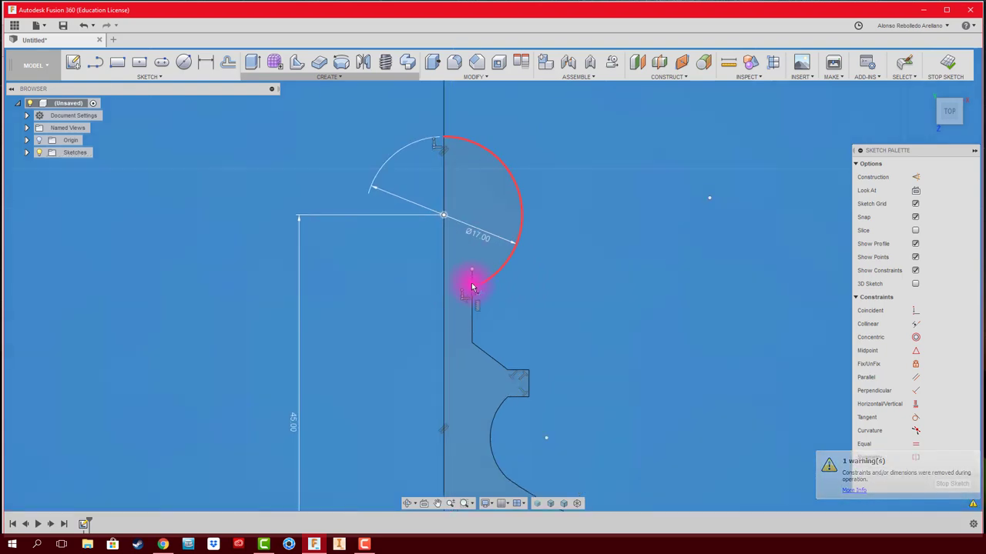
scroll(473, 283, "up", 2)
scroll(508, 301, "down", 2)
middle_click_drag(554, 315, 552, 200)
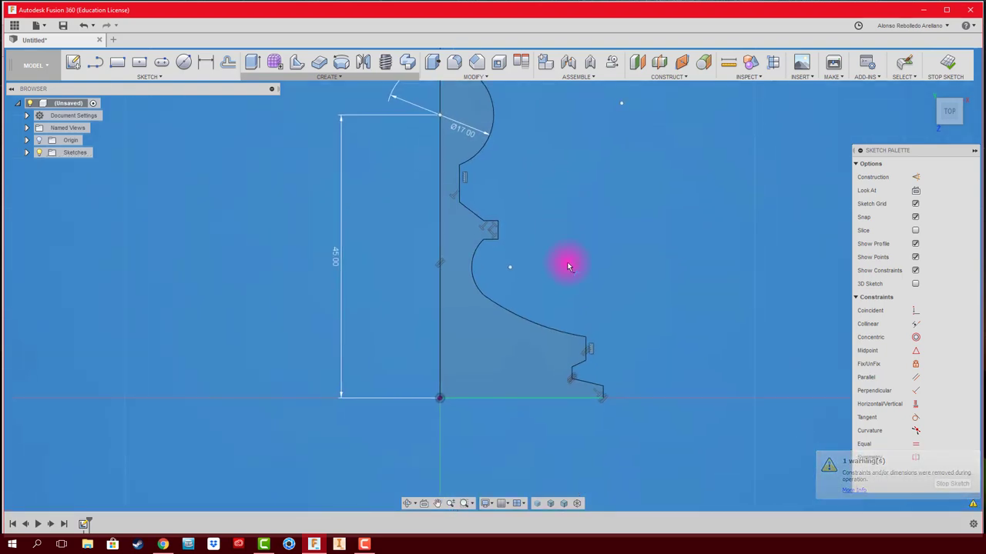
scroll(617, 312, "up", 1)
scroll(596, 346, "down", 1)
scroll(588, 370, "up", 1)
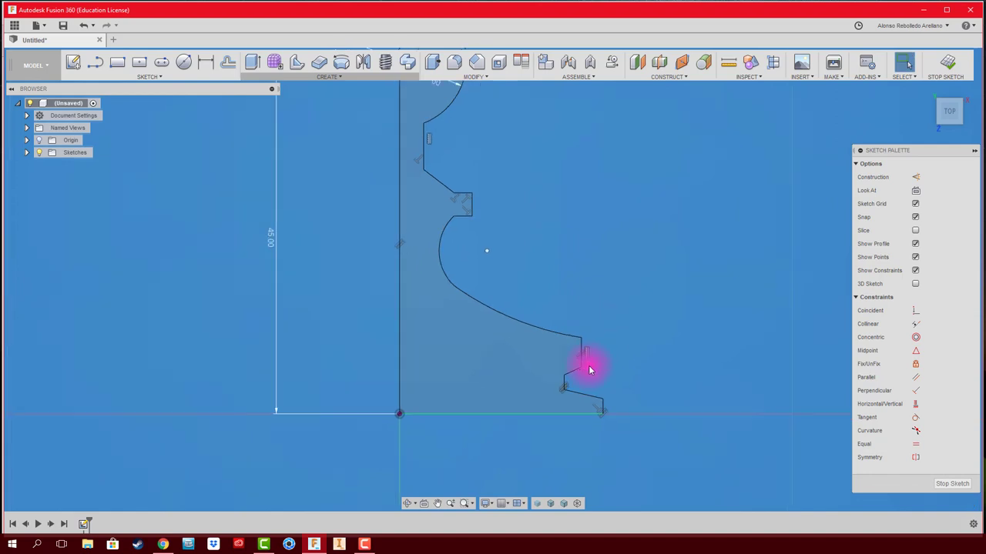
scroll(589, 370, "up", 2)
left_click(577, 357)
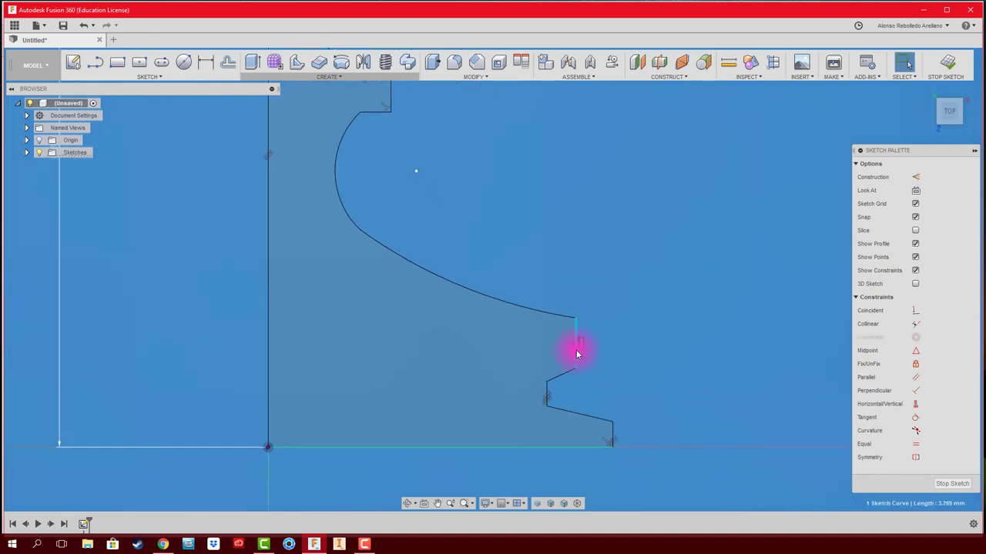
Shift the base's vertical step segment left and delete the short slanted base segment
left_click_drag(577, 355, 548, 397)
double_click(545, 388)
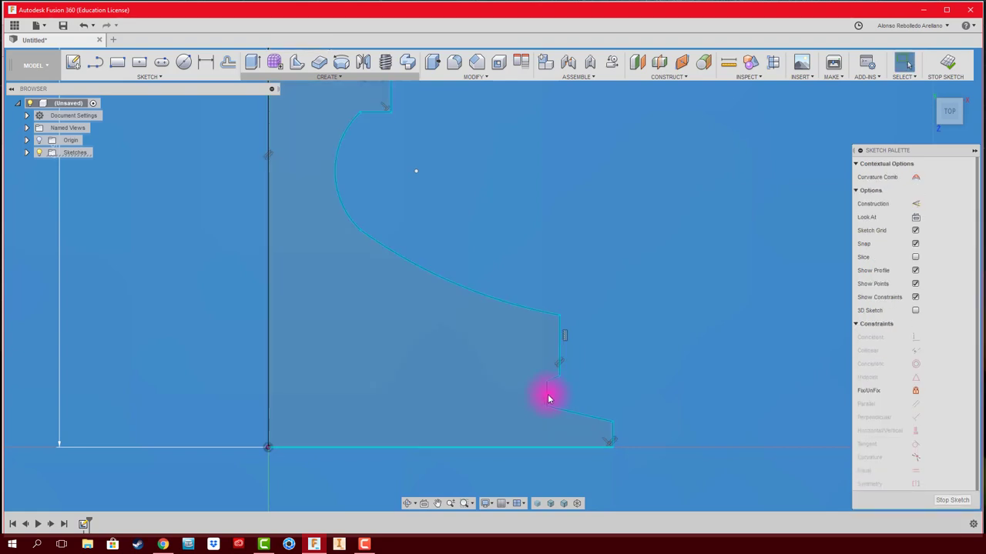
left_click(546, 394)
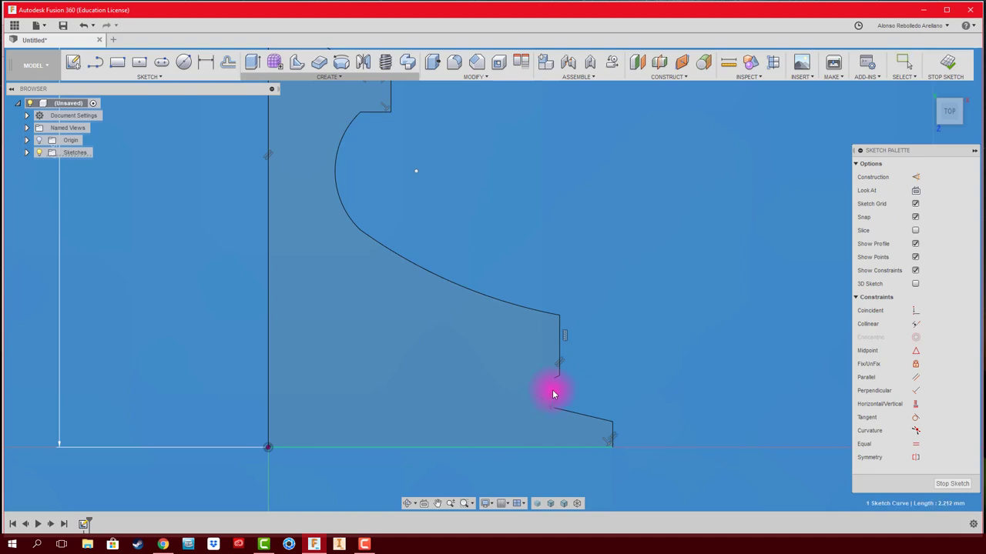
left_click(611, 432)
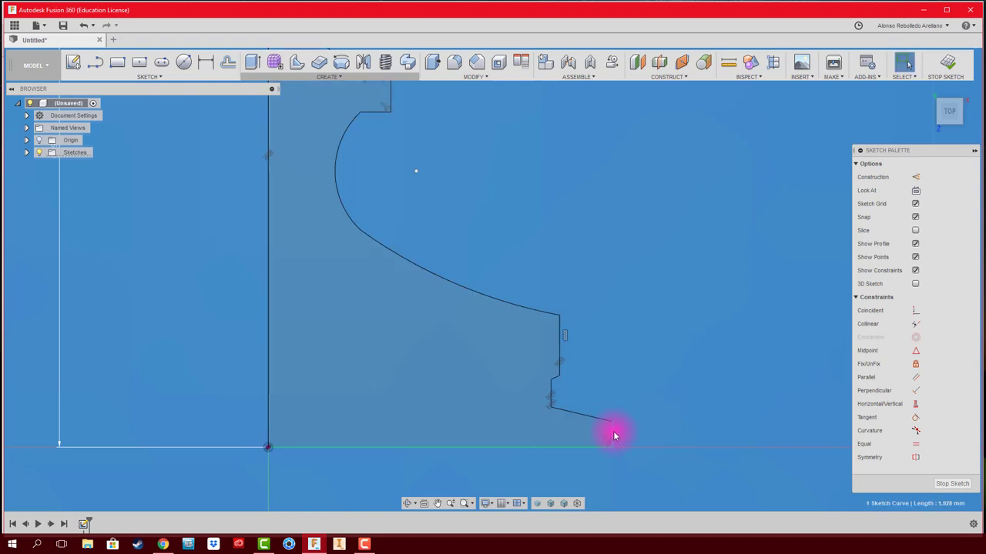
scroll(545, 358, "down", 2)
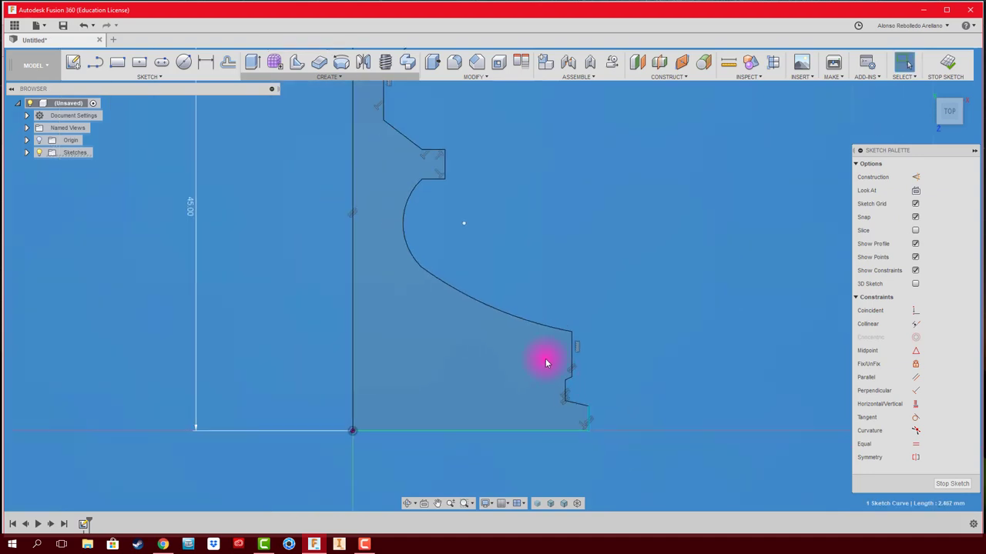
scroll(532, 308, "down", 2)
mouse_move(528, 253)
middle_mouse_down()
mouse_move(567, 221)
mouse_move(572, 336)
mouse_move(567, 311)
middle_mouse_up()
key("Delete")
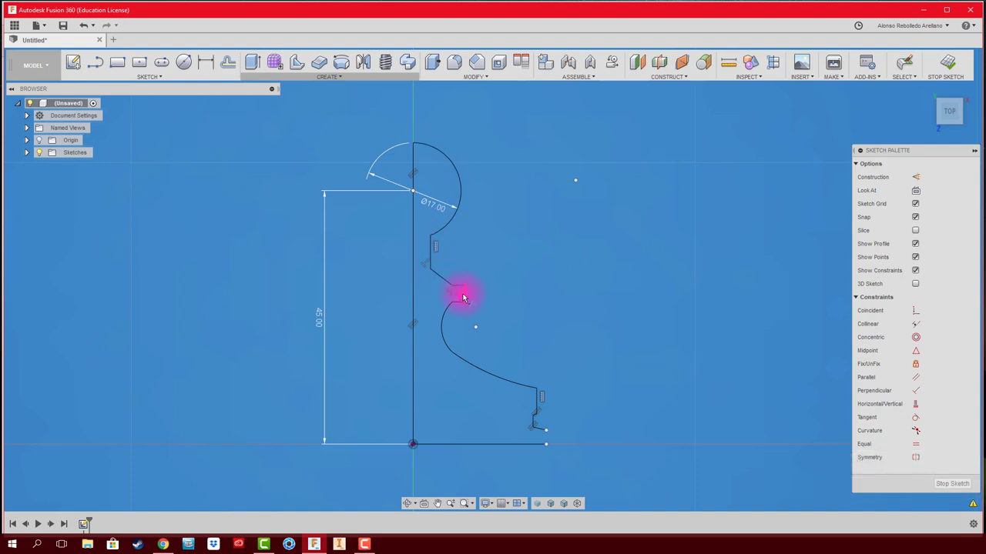
Draw a short line closing the bottom-right gap so the profile is a closed region
left_click(549, 434)
left_click(546, 444)
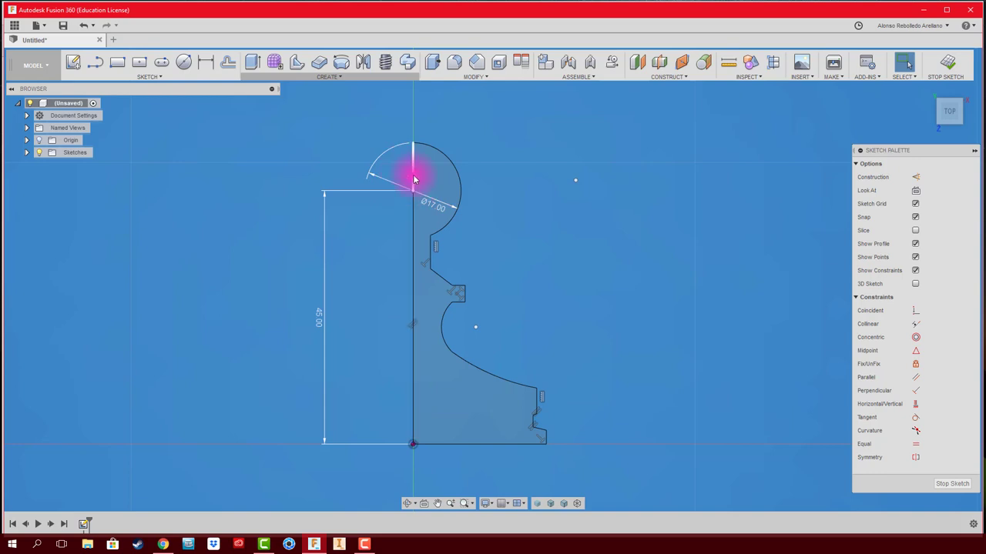
scroll(574, 290, "down", 2)
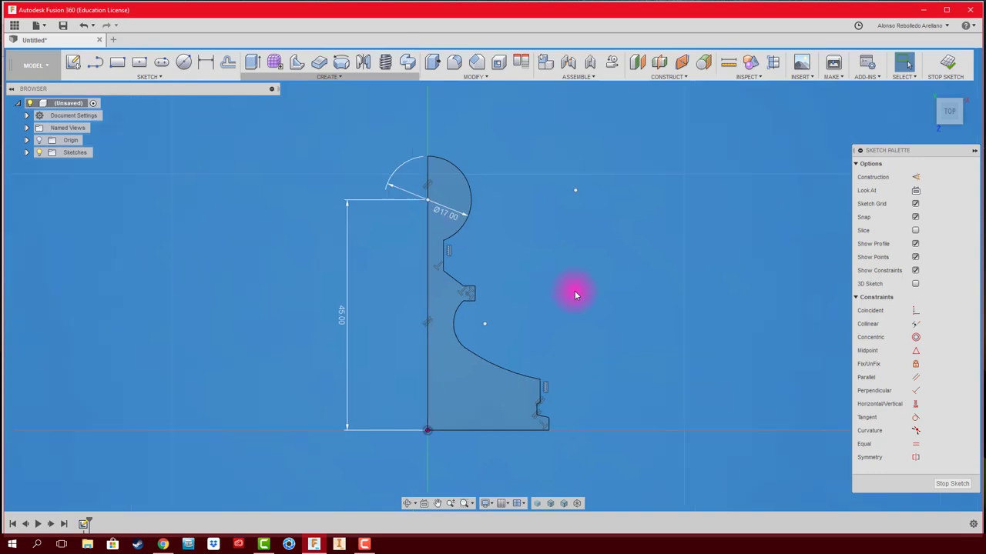
Finish the sketch and revolve the half-profile 360° about its straight edge into a solid body
left_click(945, 61)
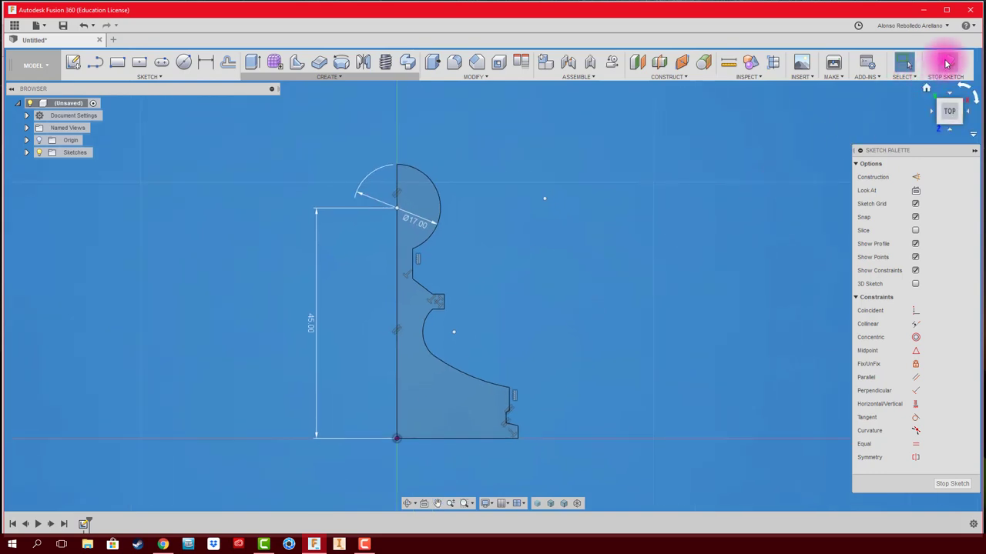
mouse_move(576, 224)
middle_mouse_down()
mouse_move(260, 282)
mouse_move(271, 246)
mouse_move(222, 169)
mouse_move(231, 158)
middle_mouse_up()
left_click(365, 78)
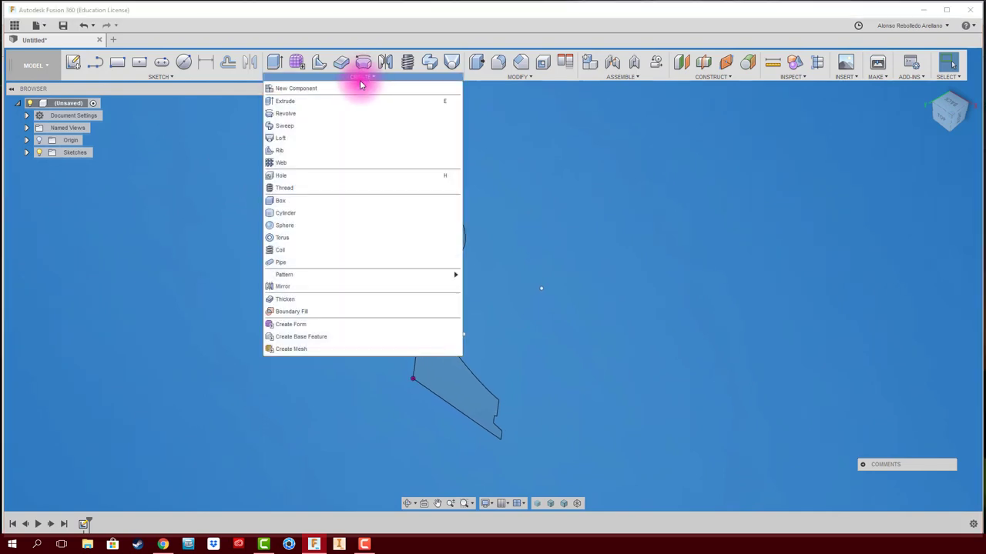
left_click(283, 115)
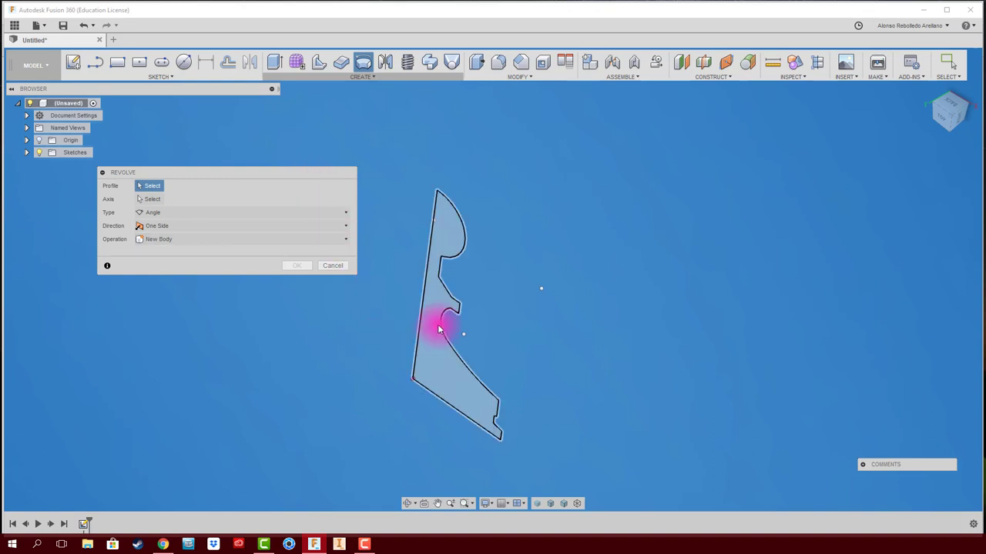
left_click(442, 226)
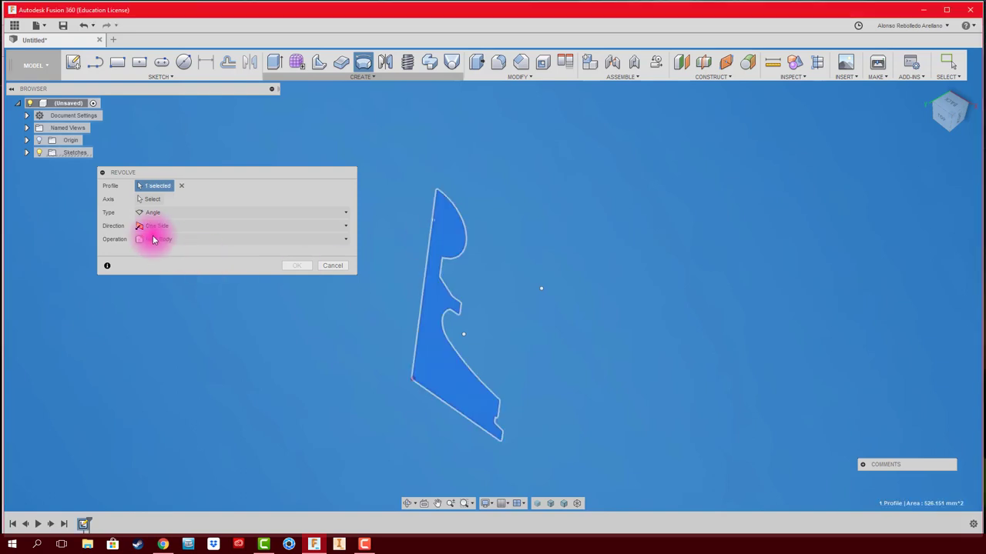
left_click(422, 293)
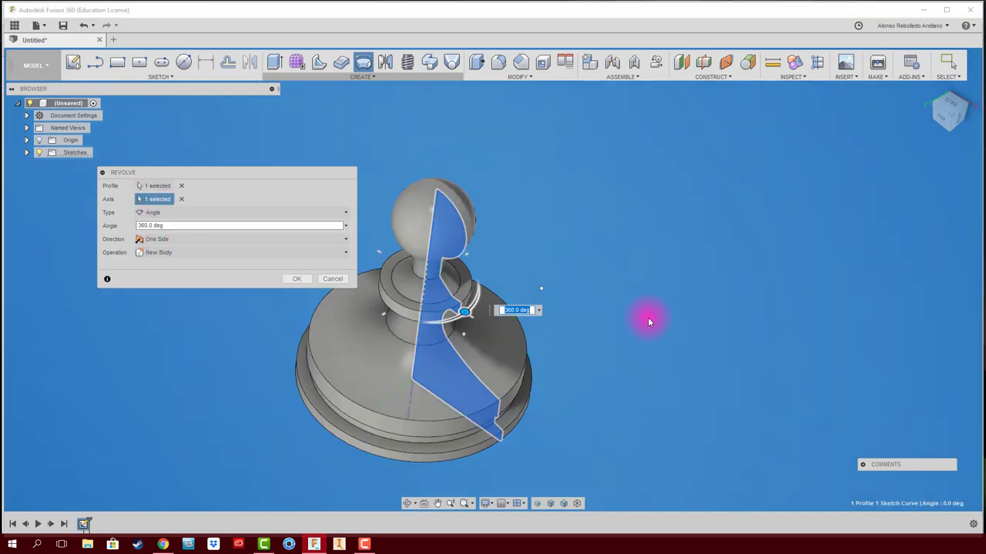
mouse_move(675, 312)
middle_mouse_down("shift")
mouse_move(714, 320)
mouse_move(703, 317)
middle_mouse_up("shift")
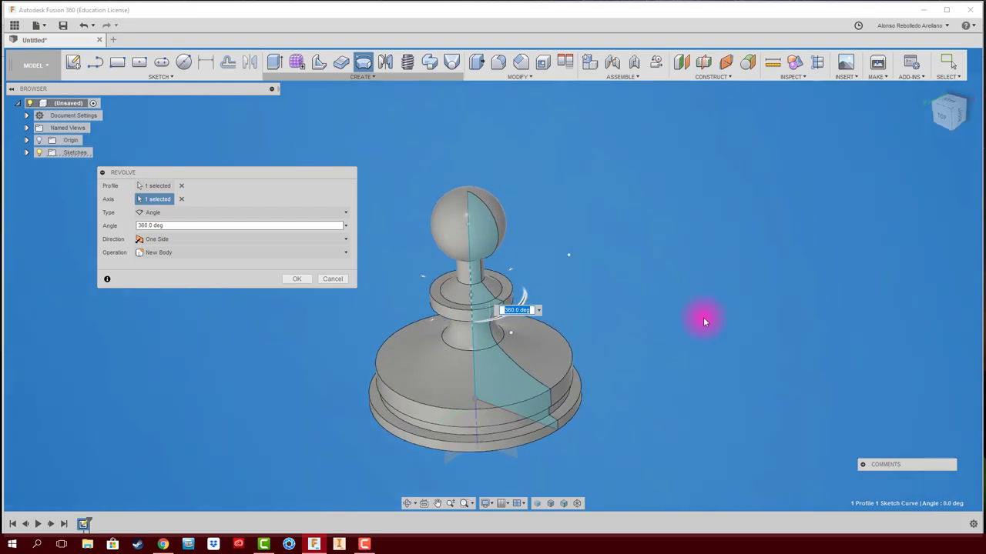
left_click(297, 278)
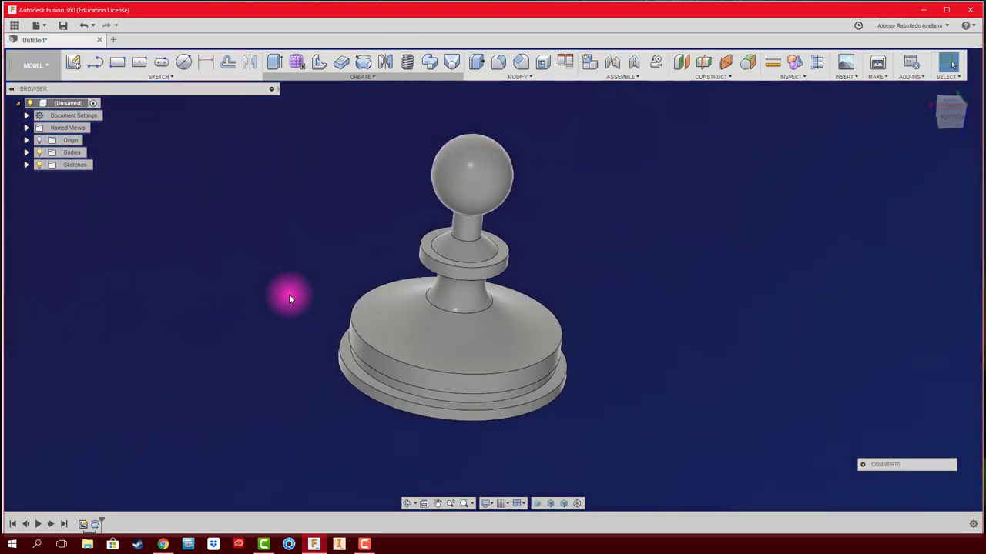
Reopen Revolve1's profile sketch for editing and view it from the top
right_click(95, 527)
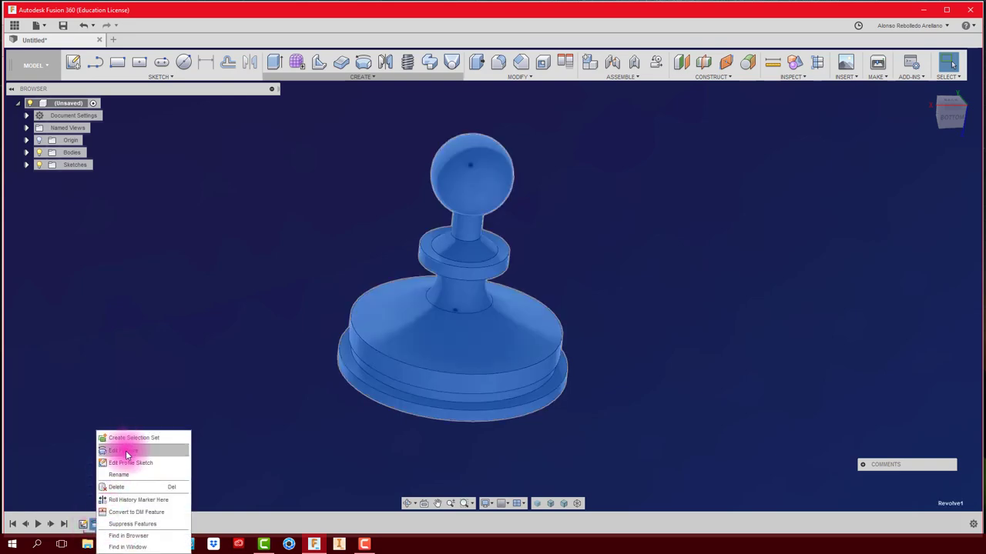
left_click(125, 462)
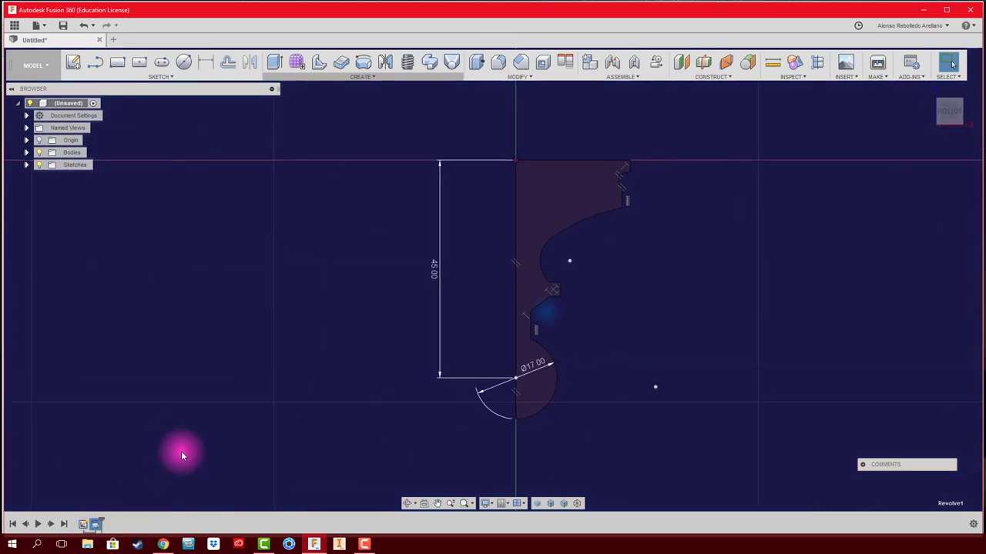
left_click(964, 89)
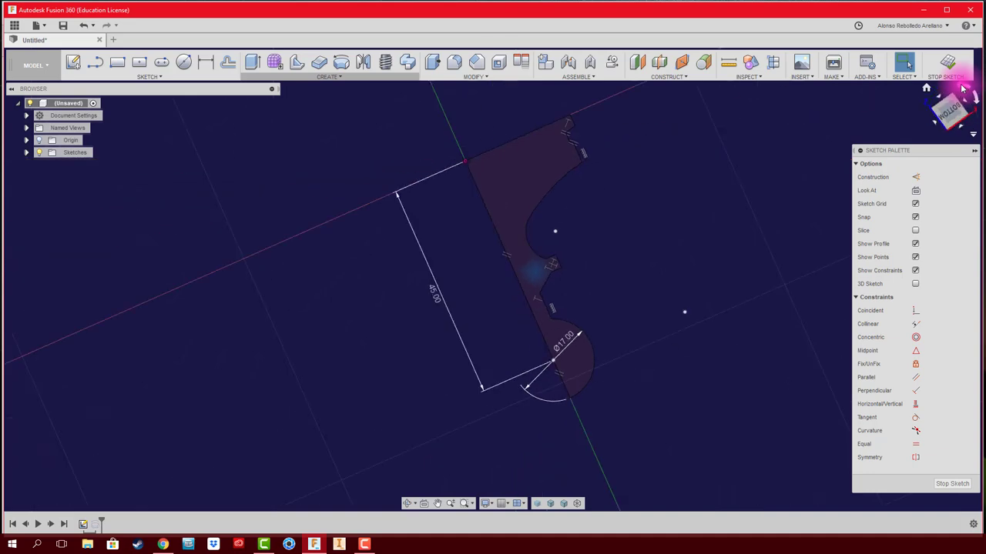
left_click(962, 89)
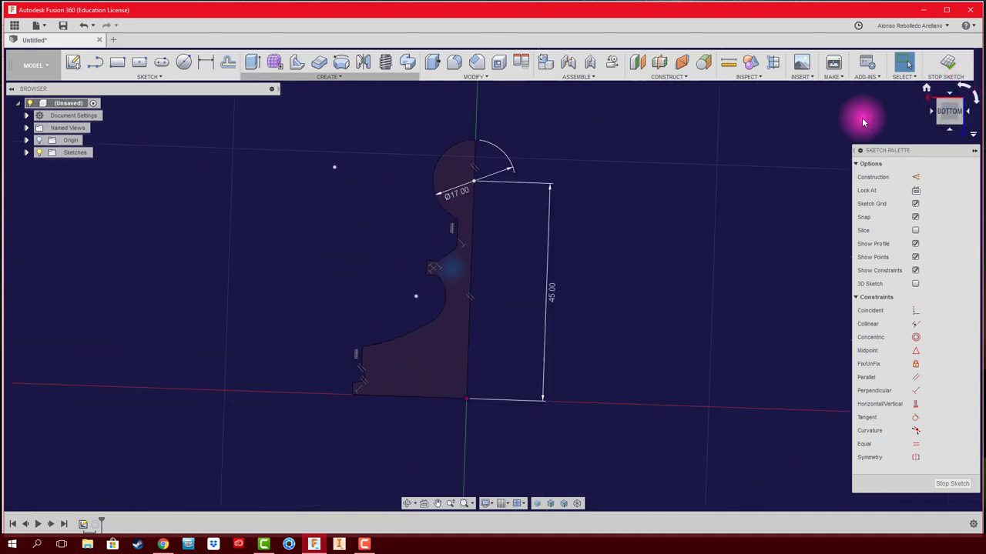
left_click(972, 114)
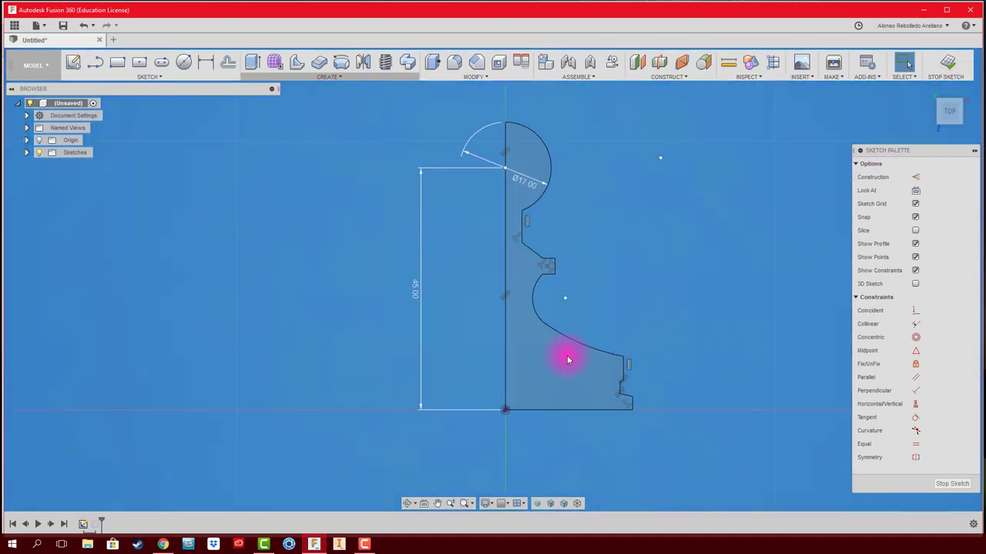
scroll(568, 360, "up", 1)
Drag the lower corner points and step edges left to narrow the base into a slanted flare
left_click(576, 337)
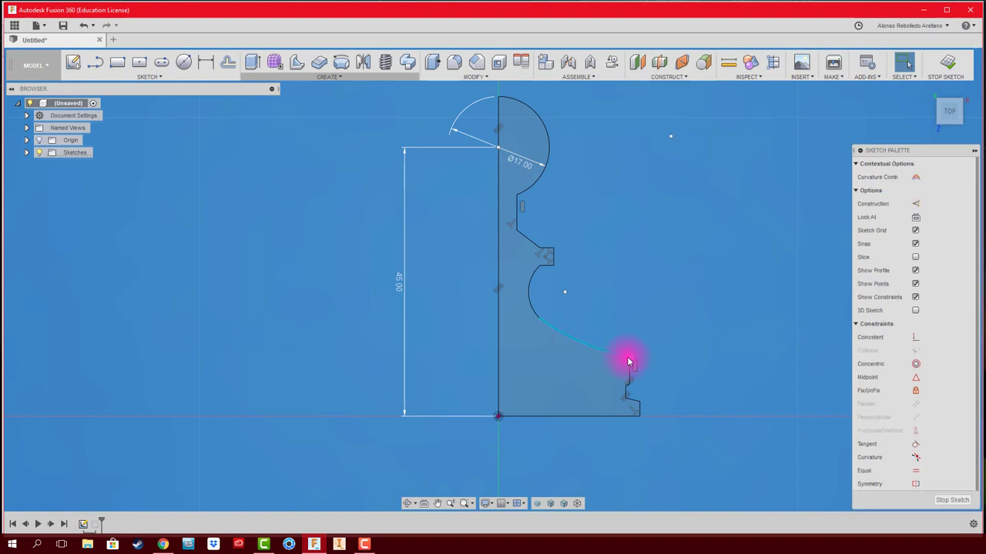
left_click(618, 362)
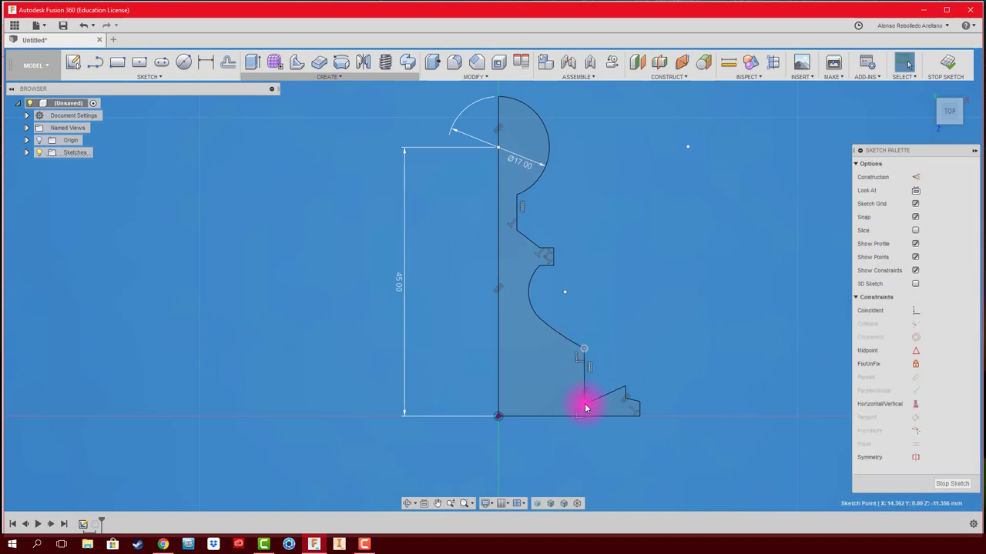
left_click_drag(585, 408, 587, 378)
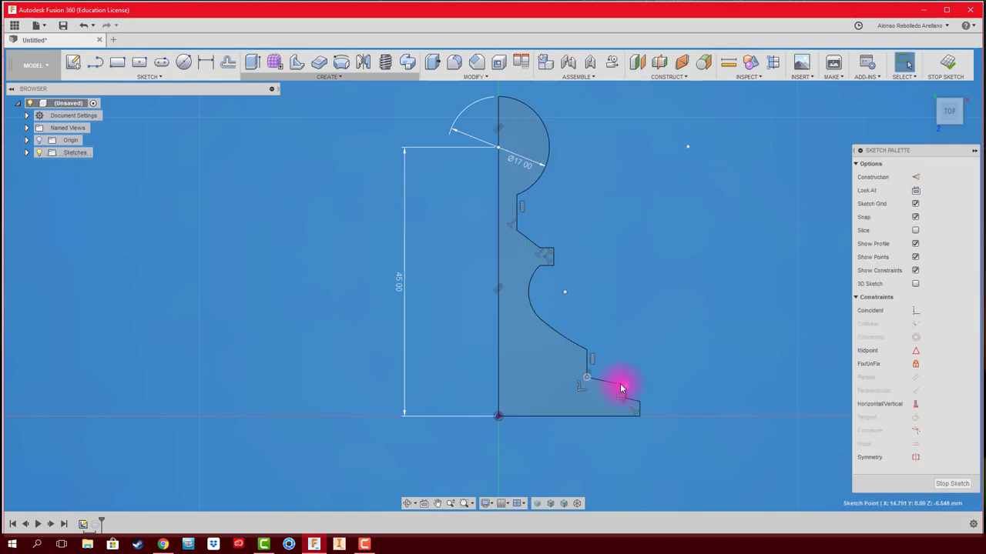
left_click(608, 383)
left_click_drag(630, 420, 617, 420)
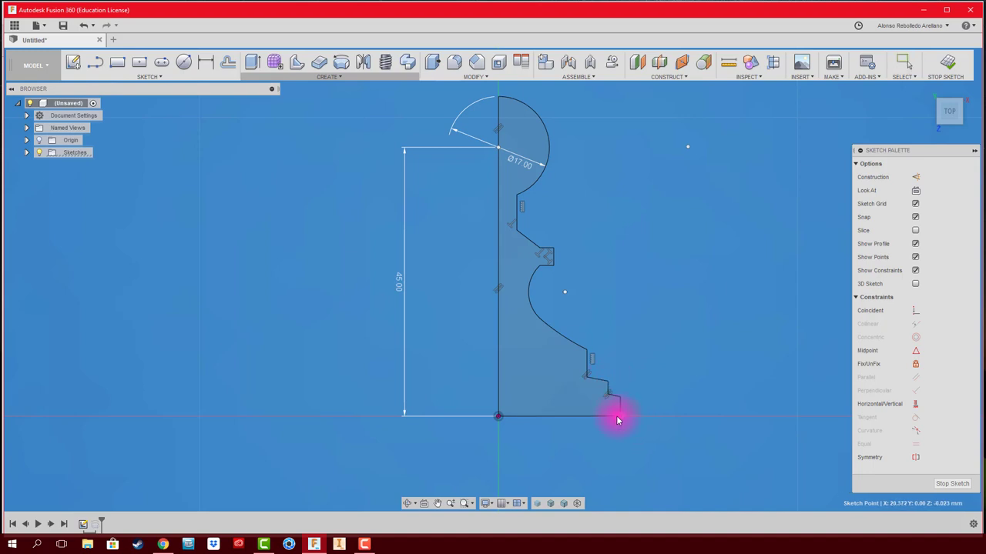
scroll(605, 383, "up", 1)
left_click_drag(586, 350, 553, 322)
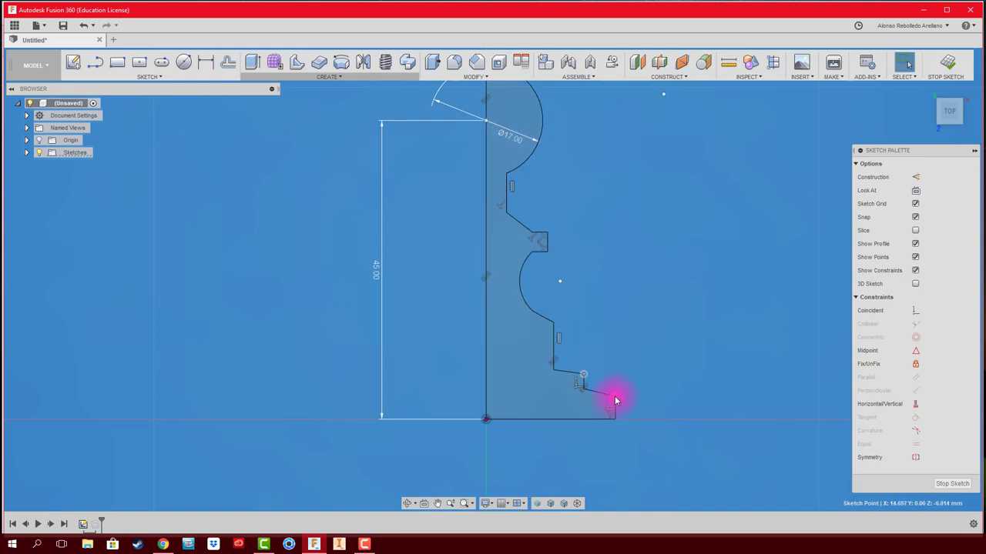
mouse_move(615, 396)
left_mouse_down()
mouse_move(602, 397)
mouse_move(602, 432)
left_mouse_up()
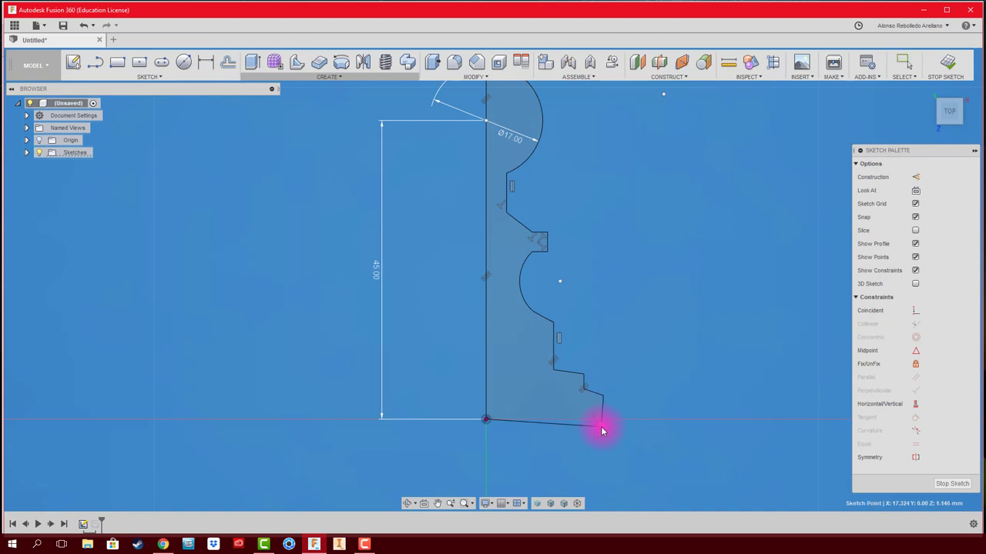
mouse_move(531, 425)
left_mouse_down()
mouse_move(486, 418)
mouse_move(532, 421)
left_mouse_up()
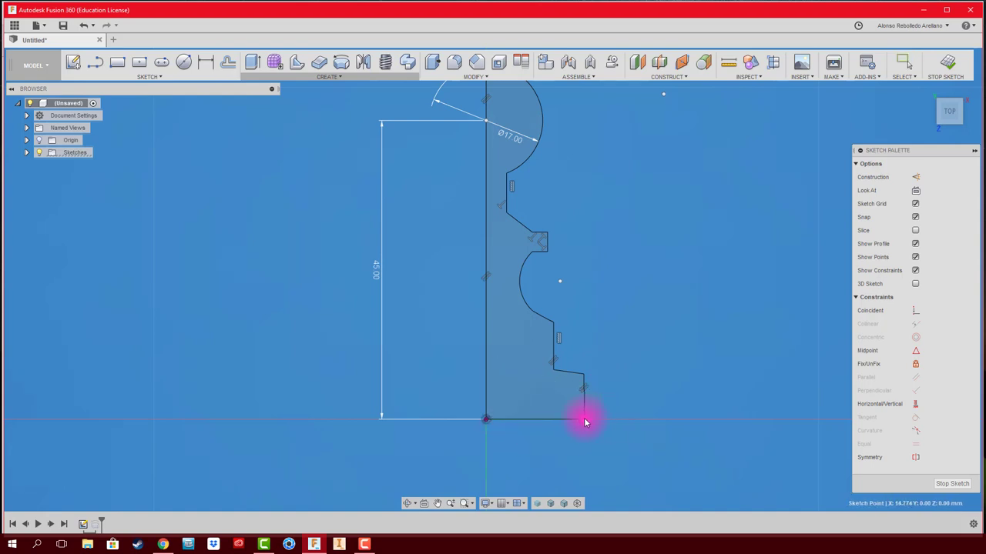
scroll(660, 373, "down", 3)
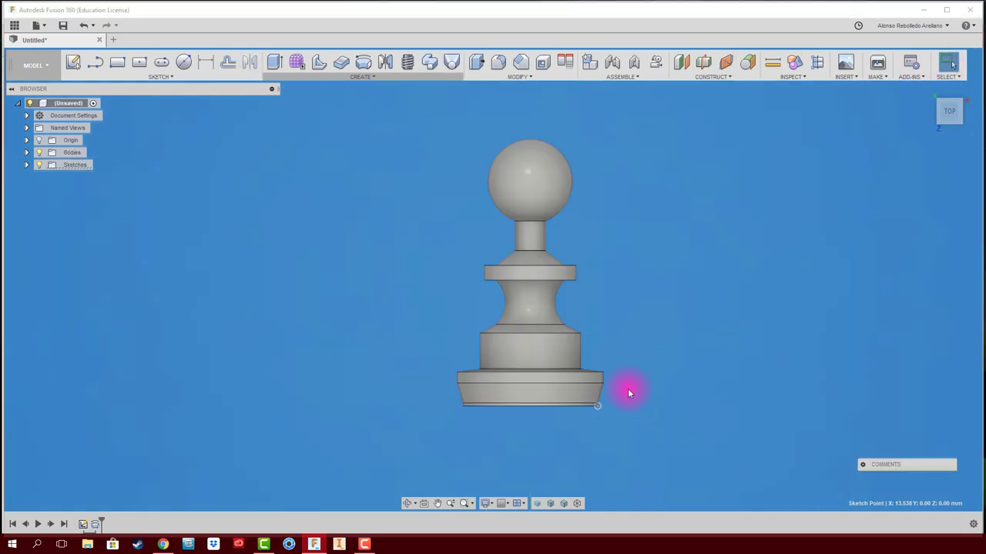
mouse_move(638, 390)
middle_mouse_down("shift")
mouse_move(704, 374)
mouse_move(644, 377)
middle_mouse_up("shift")
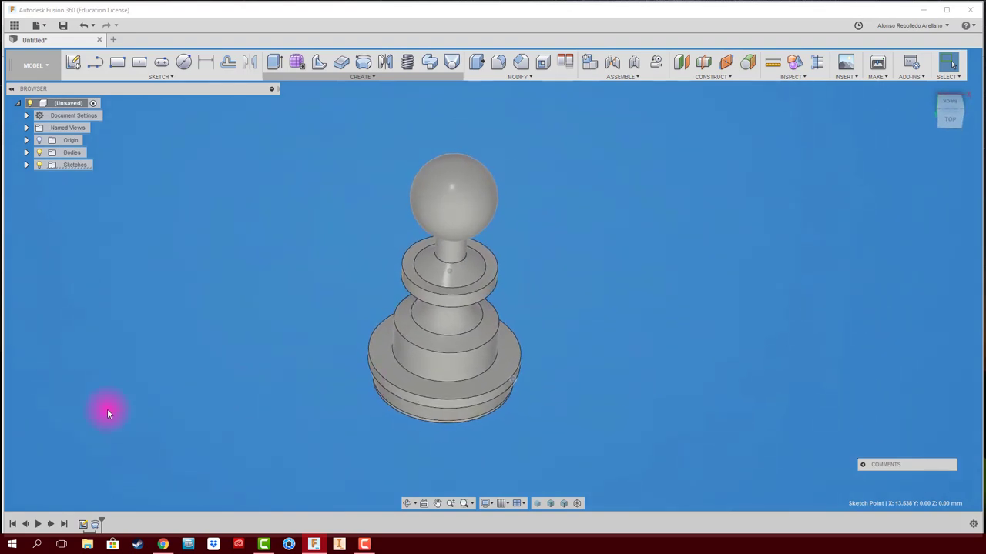
right_click(96, 526)
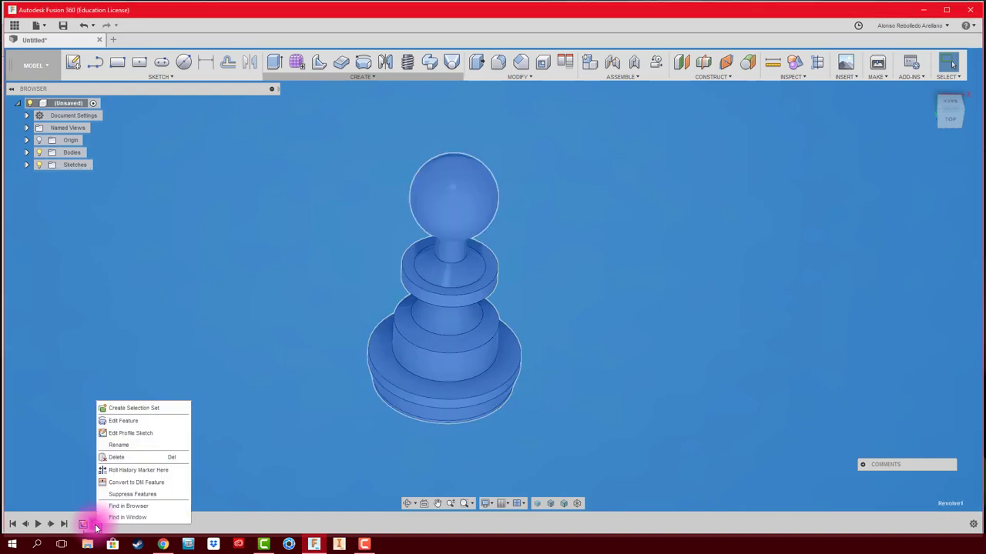
left_click(136, 420)
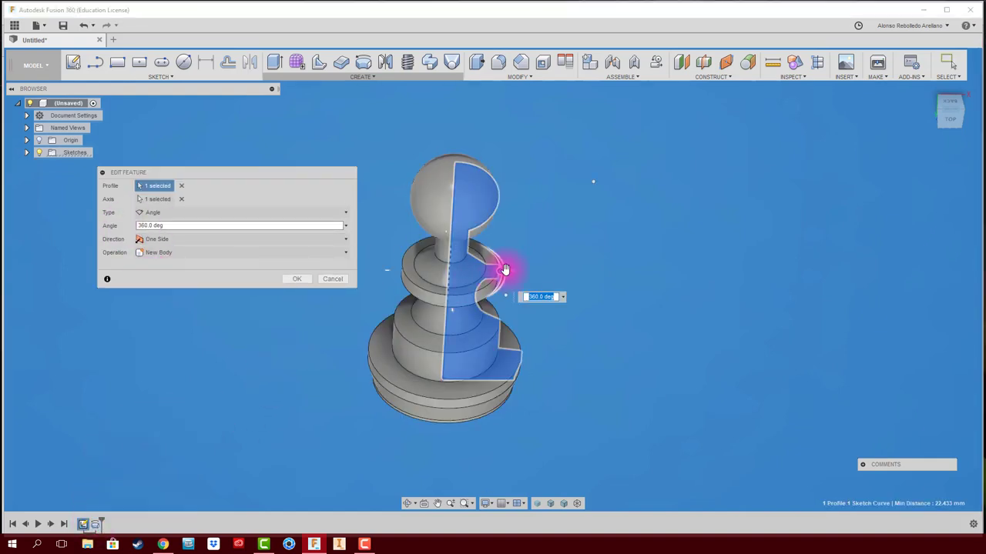
mouse_move(504, 268)
left_mouse_down()
mouse_move(456, 234)
mouse_move(480, 257)
mouse_move(402, 275)
mouse_move(418, 321)
mouse_move(394, 235)
mouse_move(474, 225)
mouse_move(407, 249)
mouse_move(403, 356)
mouse_move(452, 208)
mouse_move(497, 264)
mouse_move(480, 297)
mouse_move(497, 220)
left_mouse_up()
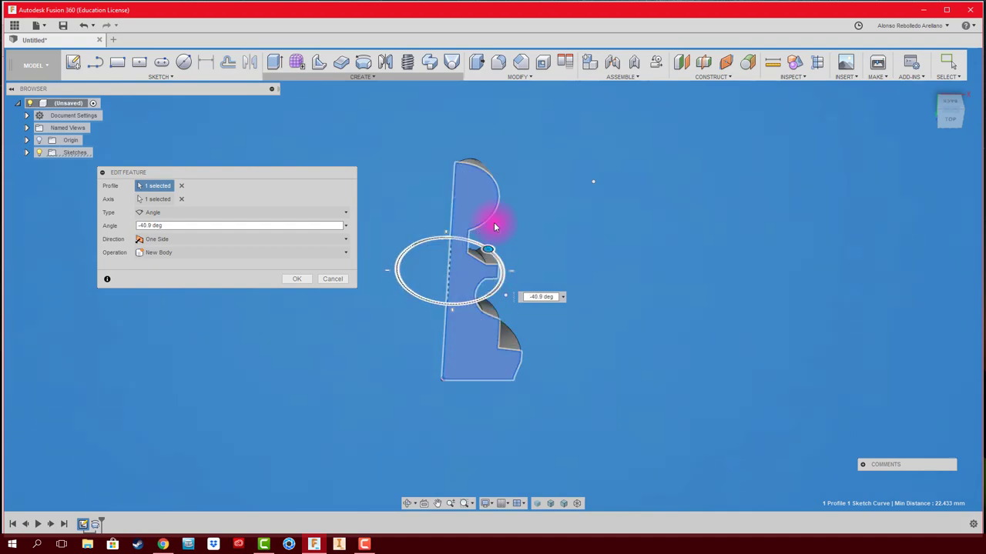
left_click(347, 225)
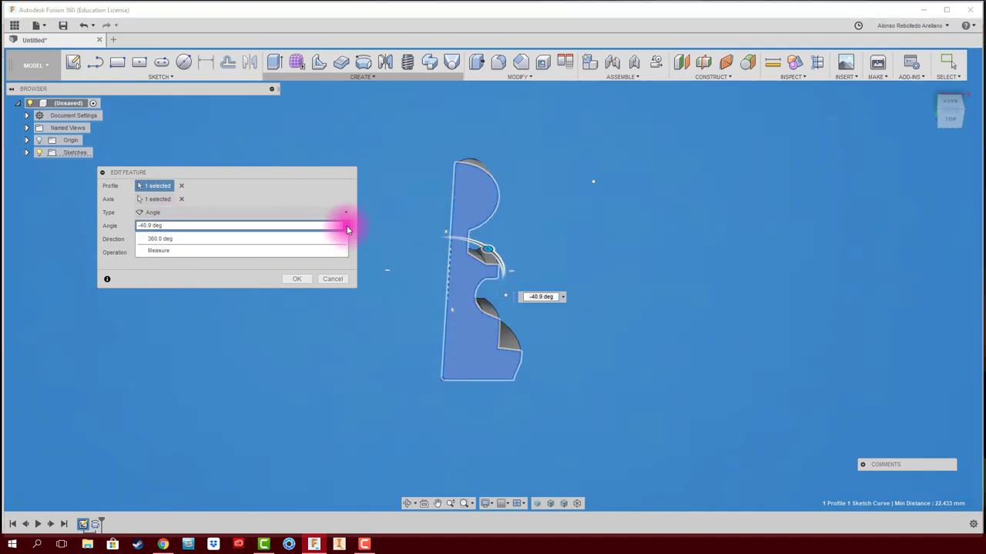
left_click(160, 235)
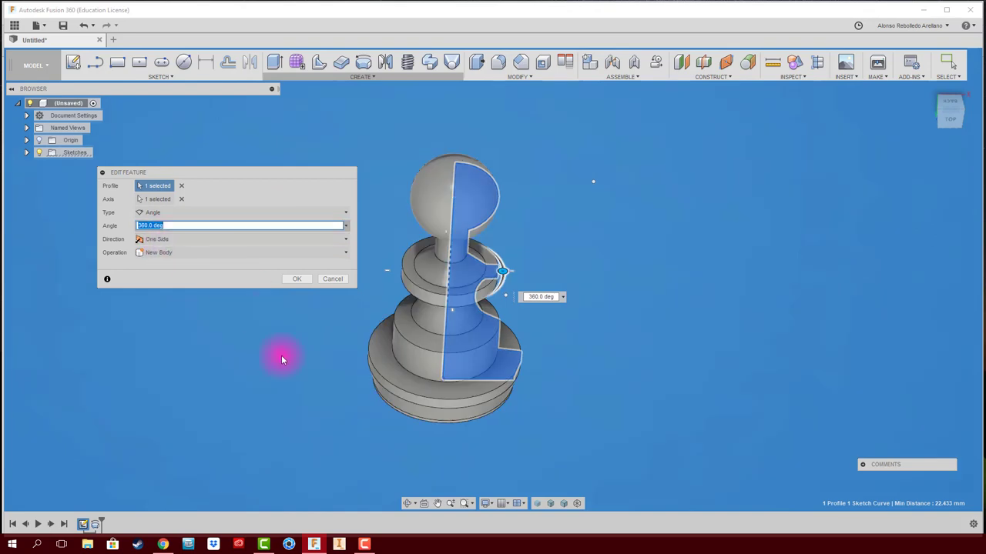
left_click(291, 282)
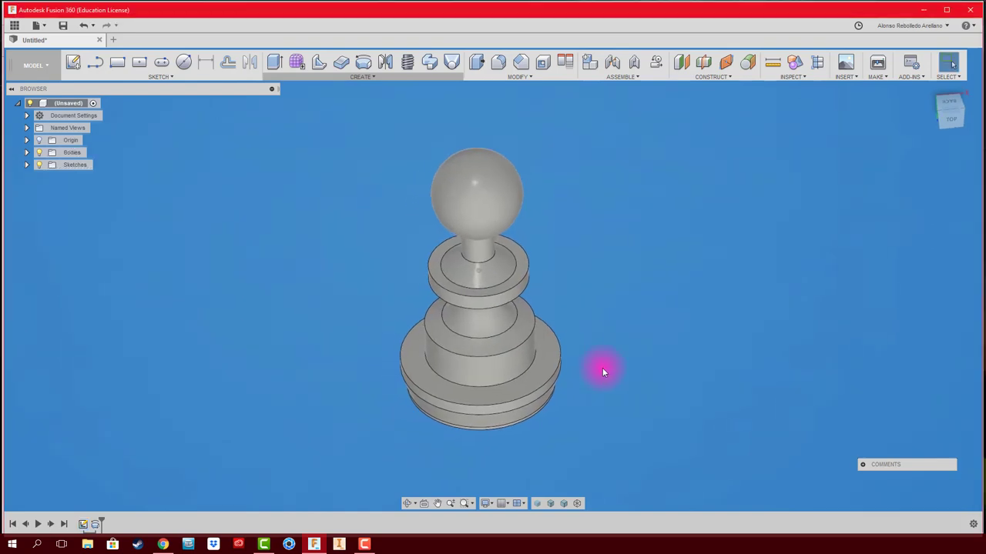